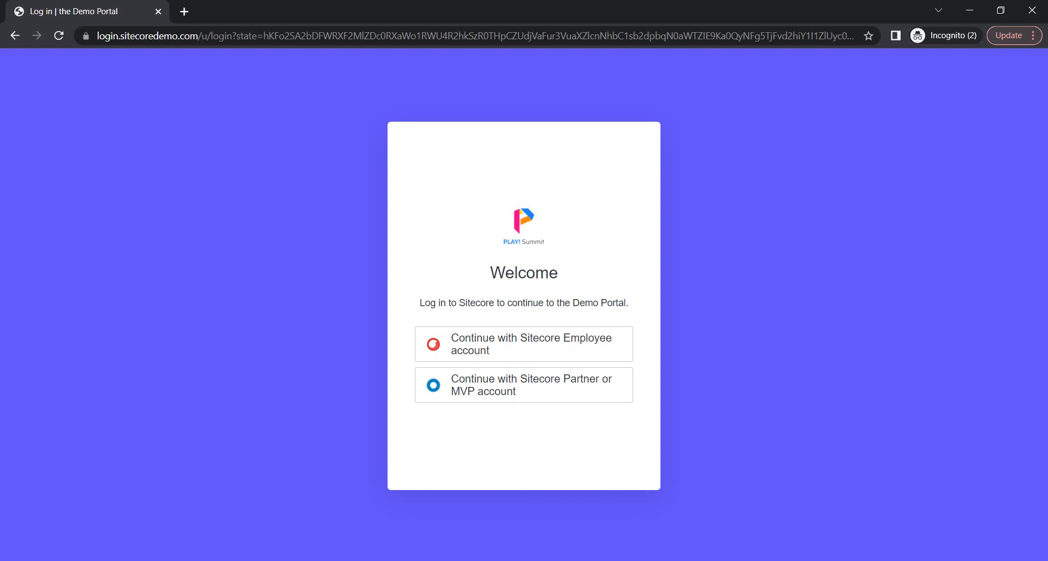
- Open the demo portal at portal.sitecoredemo.com
key(ctrl+l)
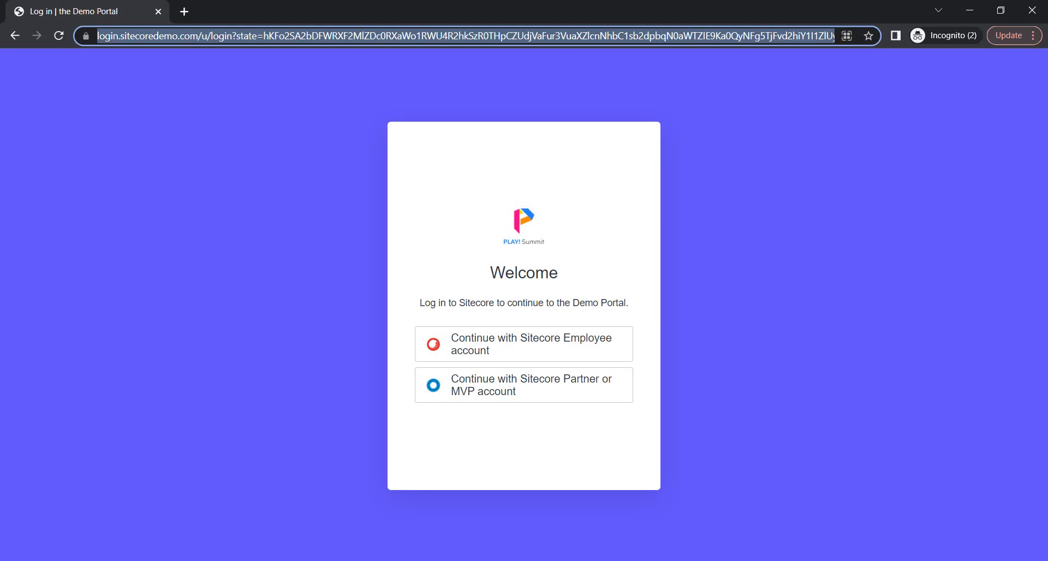
text(portal.sitecoredemo.com)
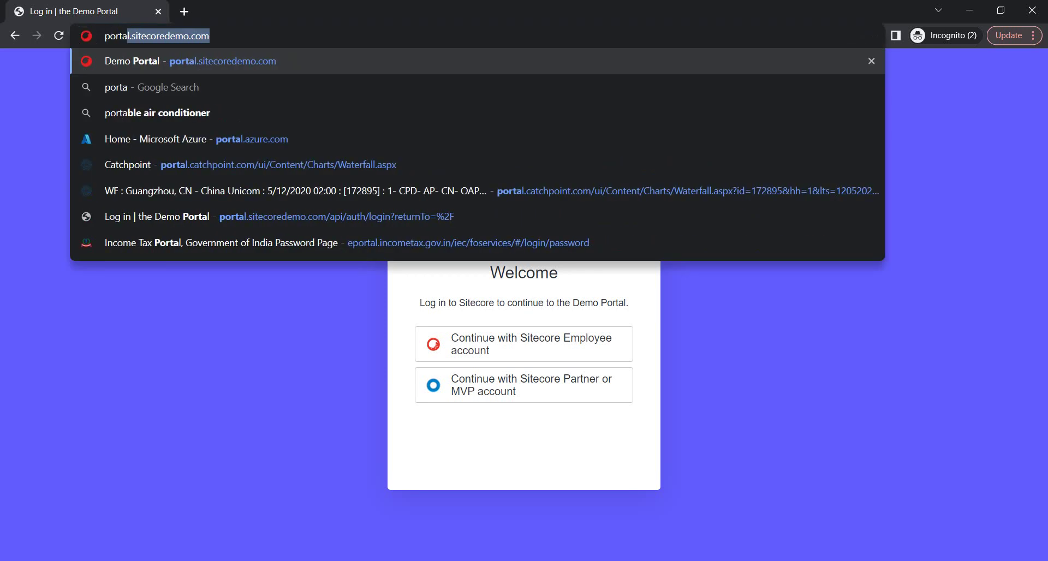
key(Return)
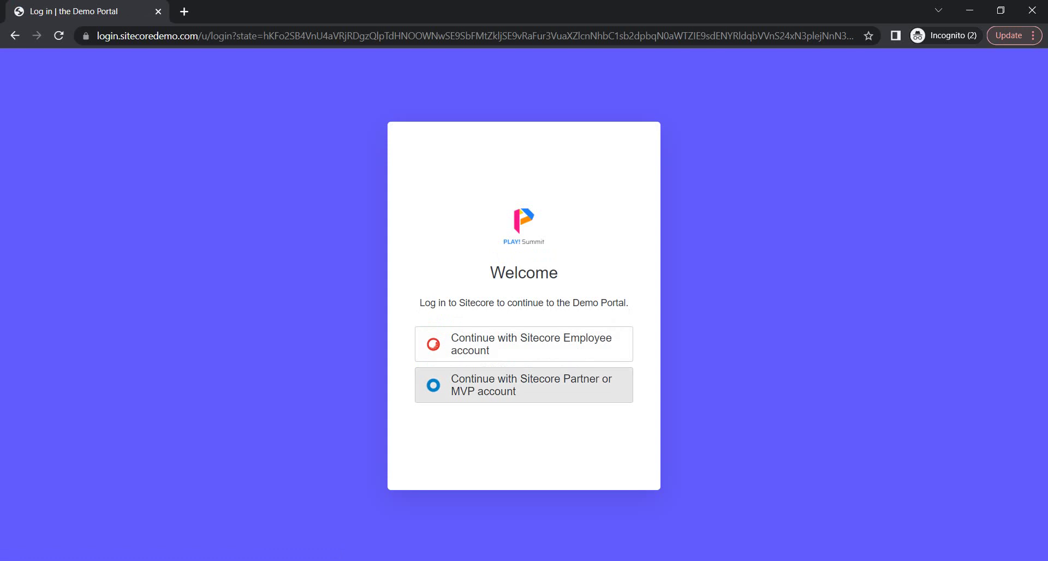
- Sign in with the Sitecore Partner or MVP account, filling in the saved username and account password
click(524, 385)
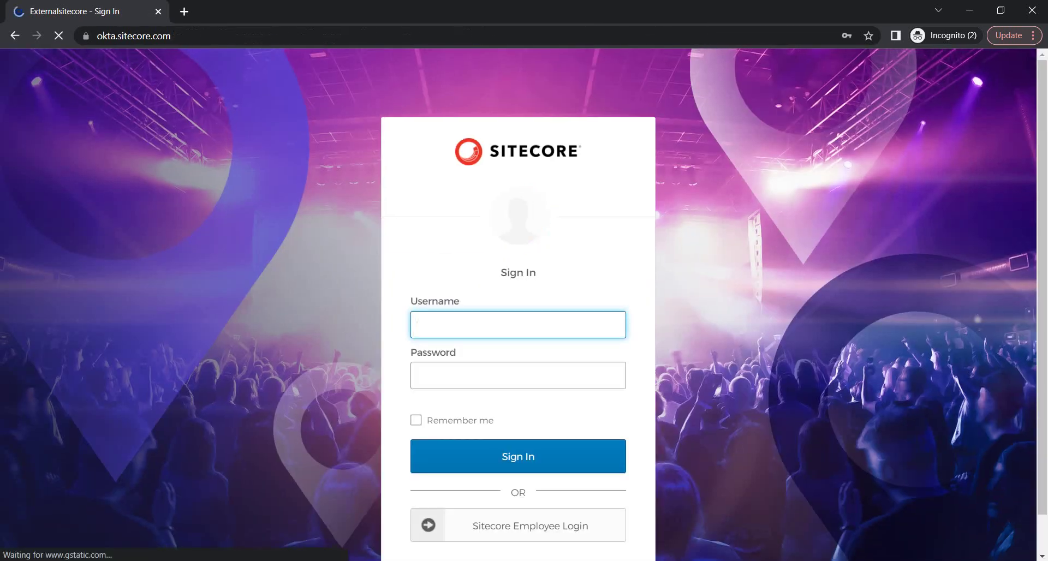
click(518, 325)
click(548, 367)
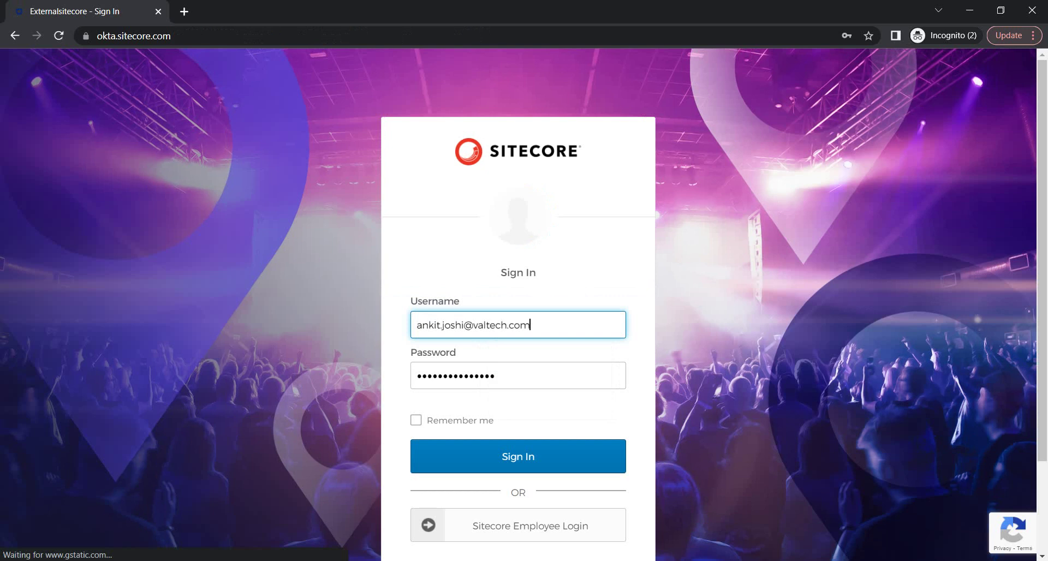
key(Return)
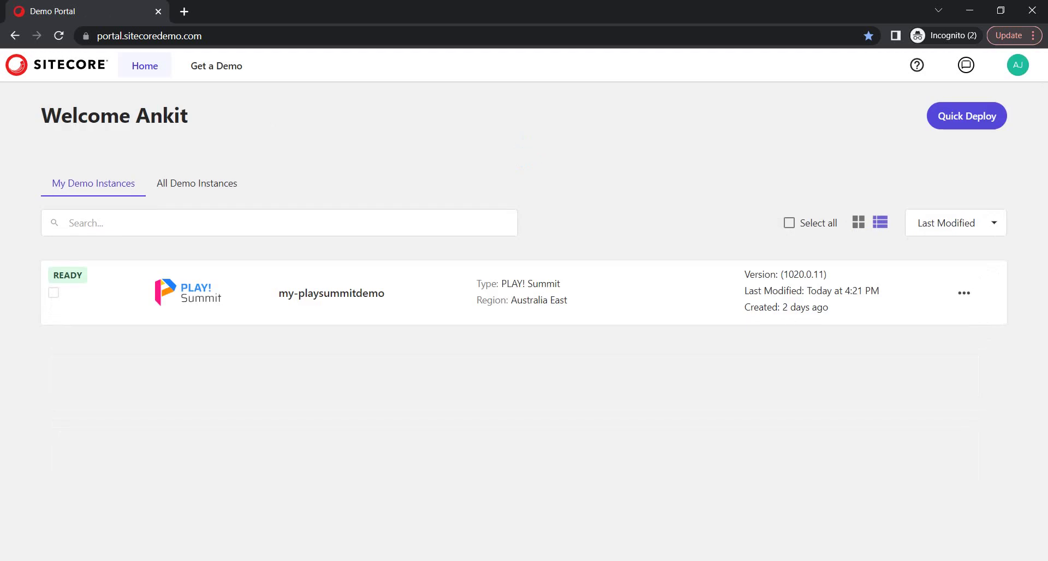
- Check the list of all demo instances and start a new demo from the Product (XM + Edge) template
click(198, 184)
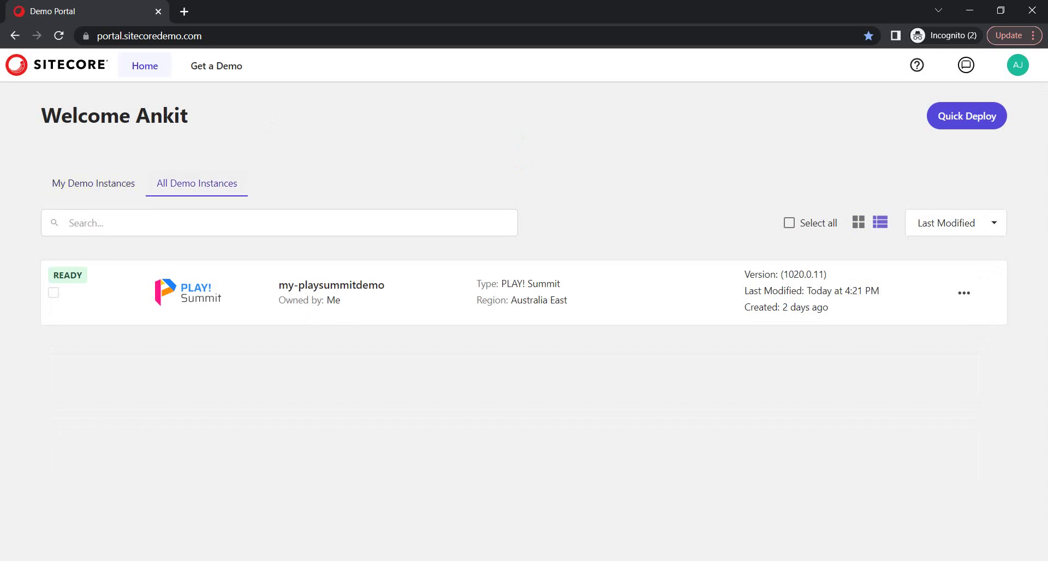
click(94, 183)
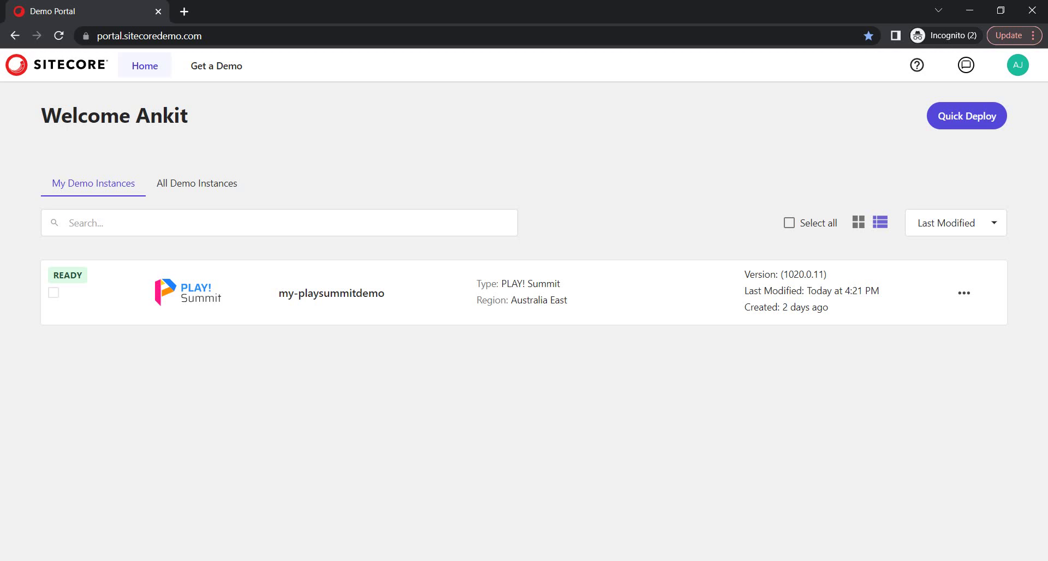
click(216, 66)
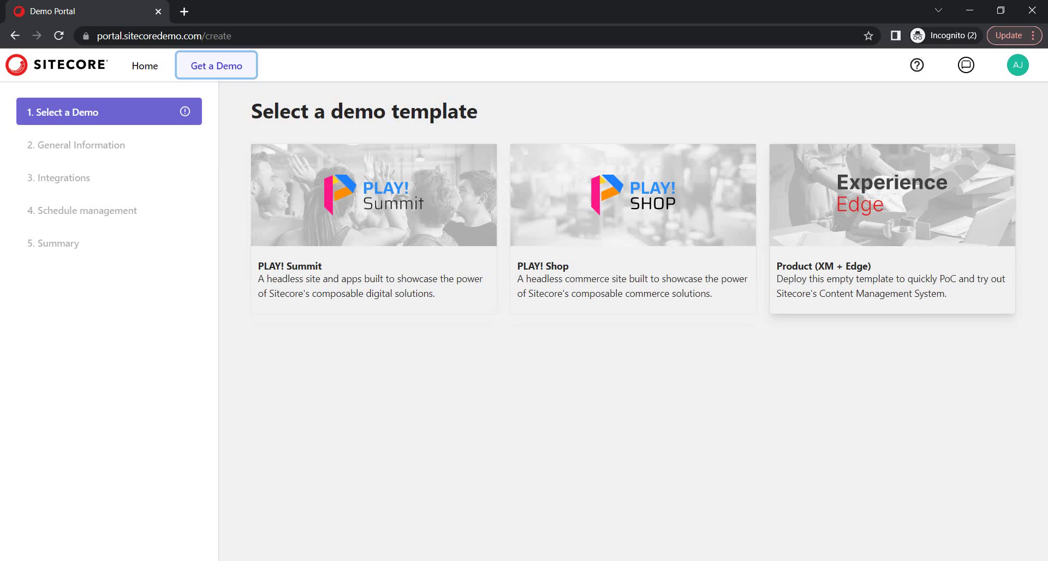
click(893, 230)
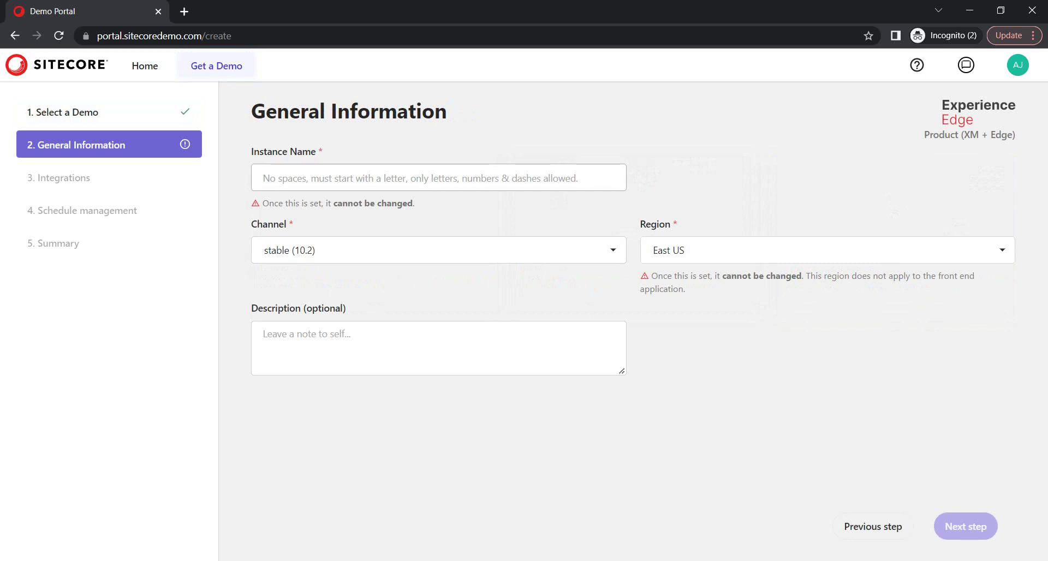
- Name the instance myedgetestinstance and check the available channels, keeping stable (10.2)
click(408, 178)
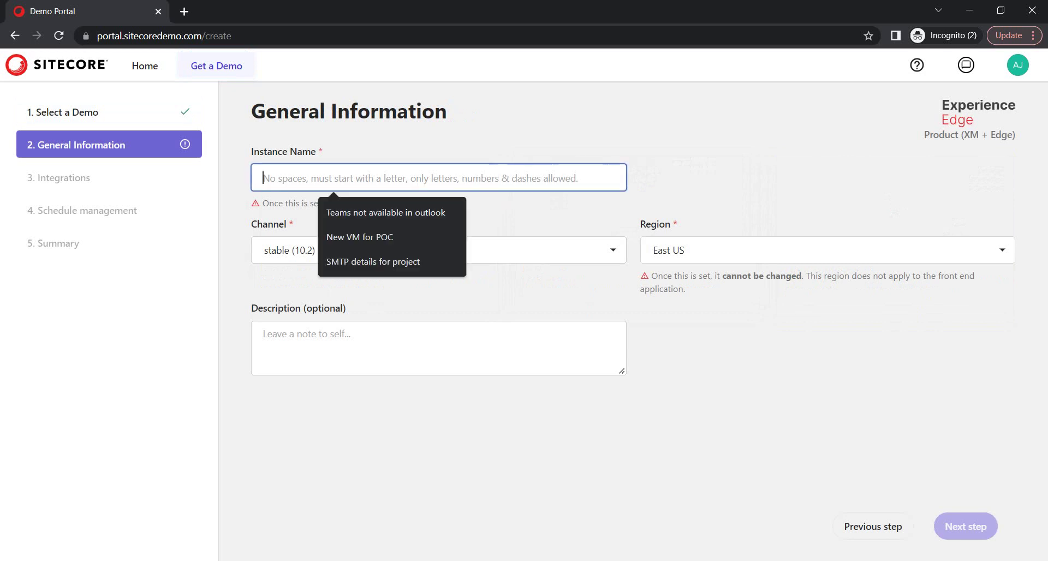
text(mye)
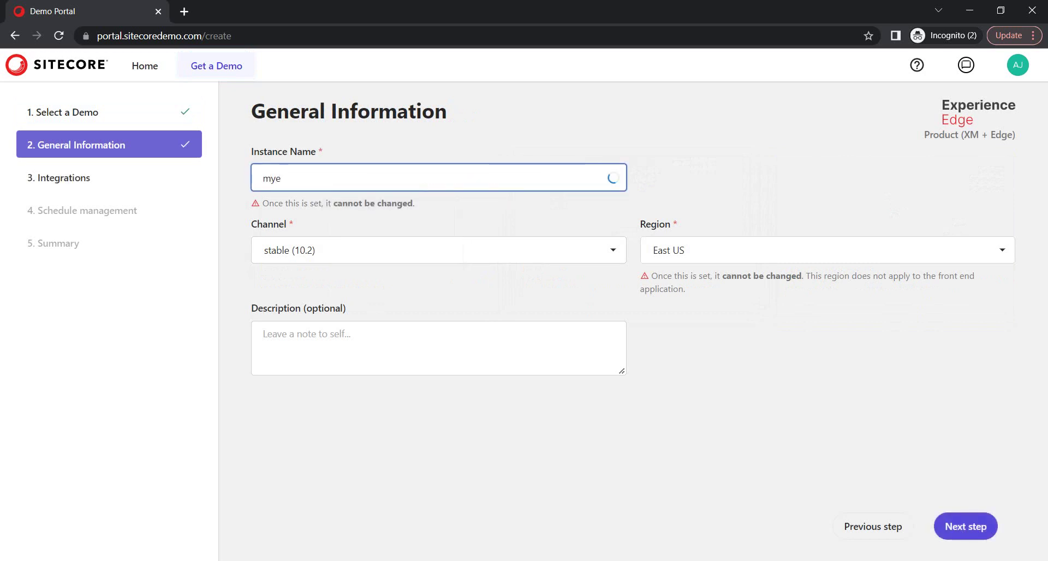
text(dgetestinstance)
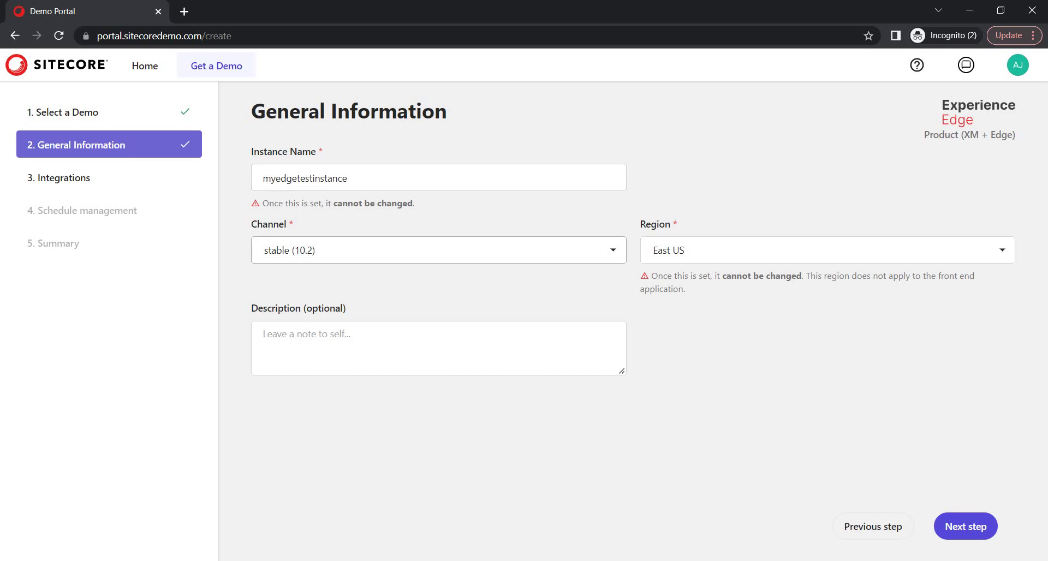
click(265, 250)
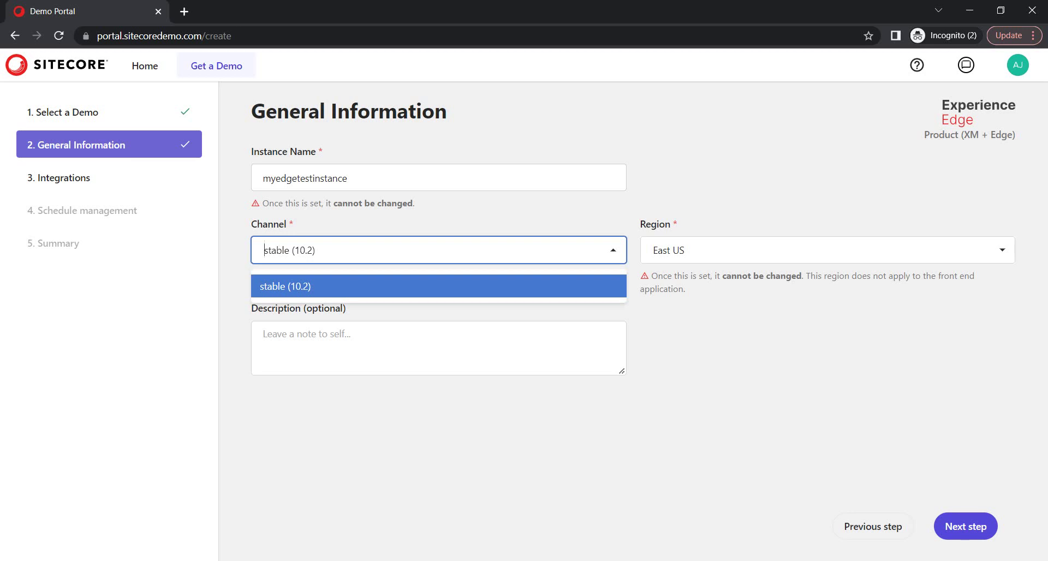
click(372, 423)
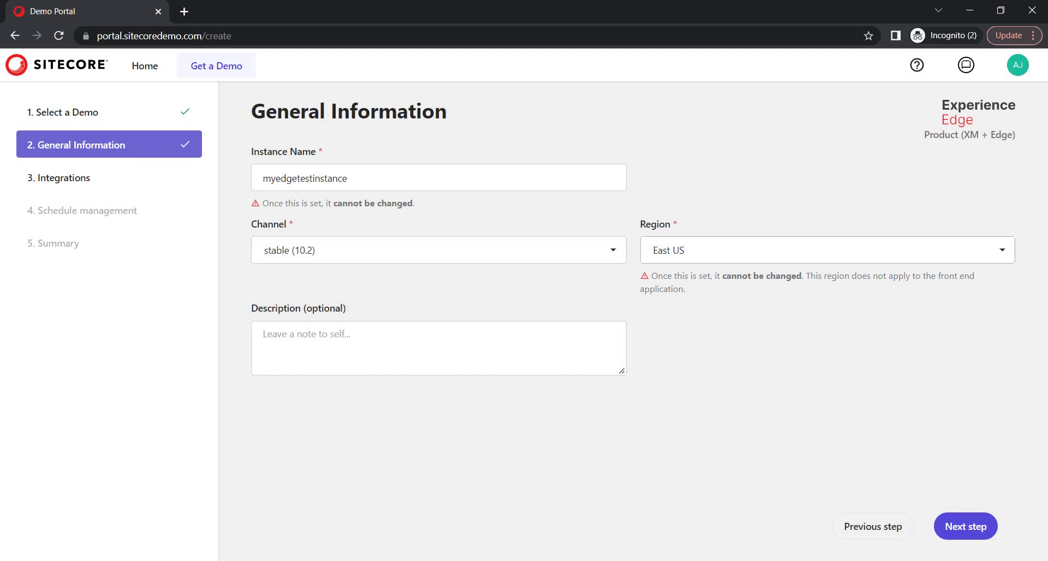
- Set the instance's region to Australia East and continue past the integrations without adding any
click(828, 250)
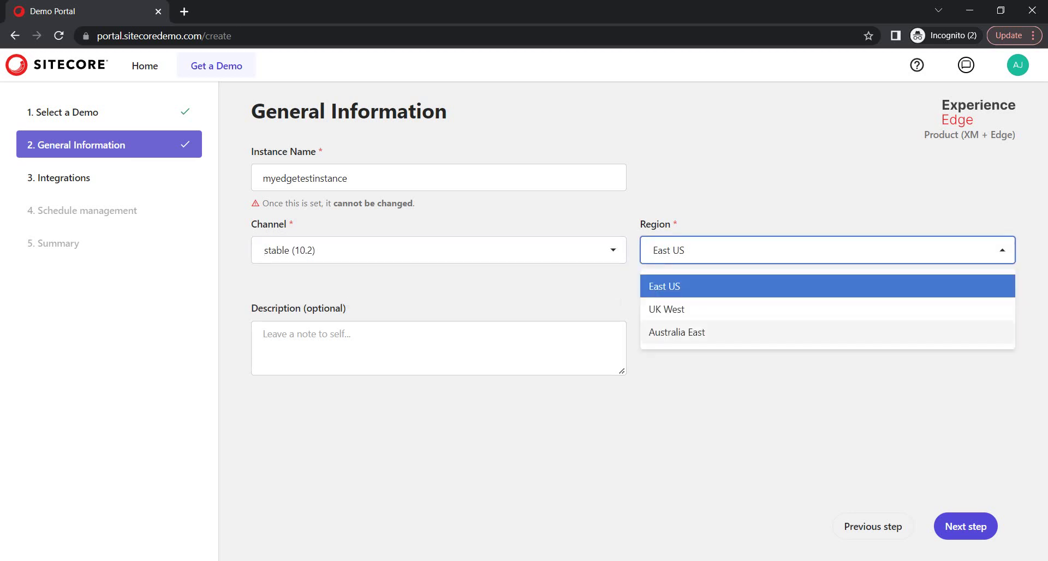
click(677, 332)
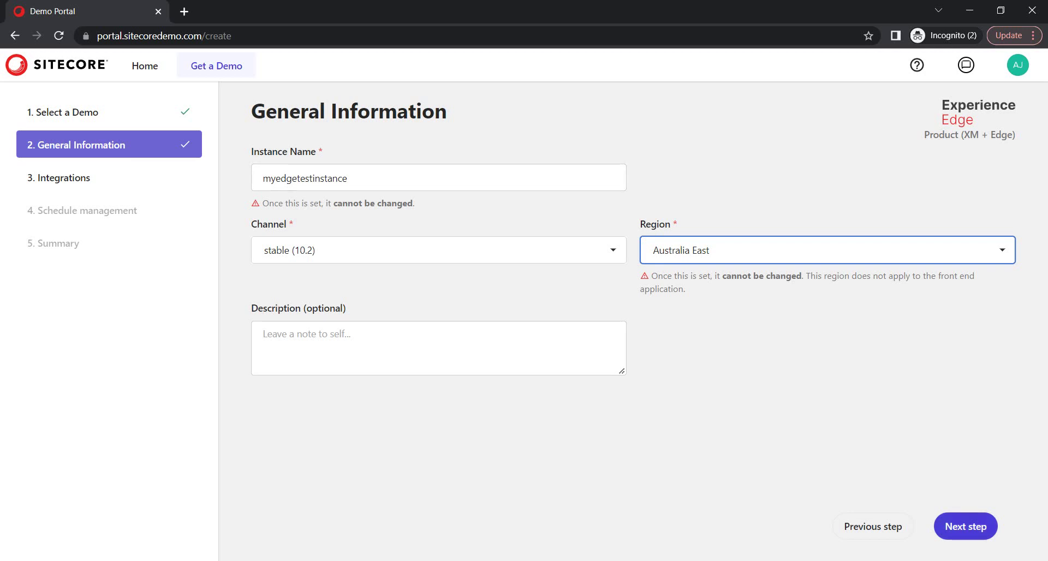
click(965, 527)
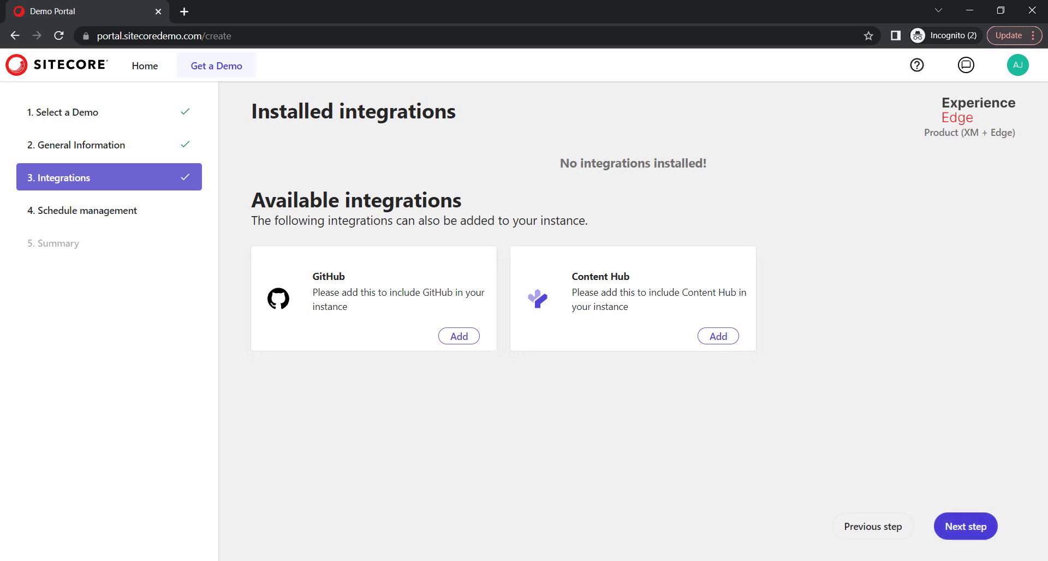
click(965, 527)
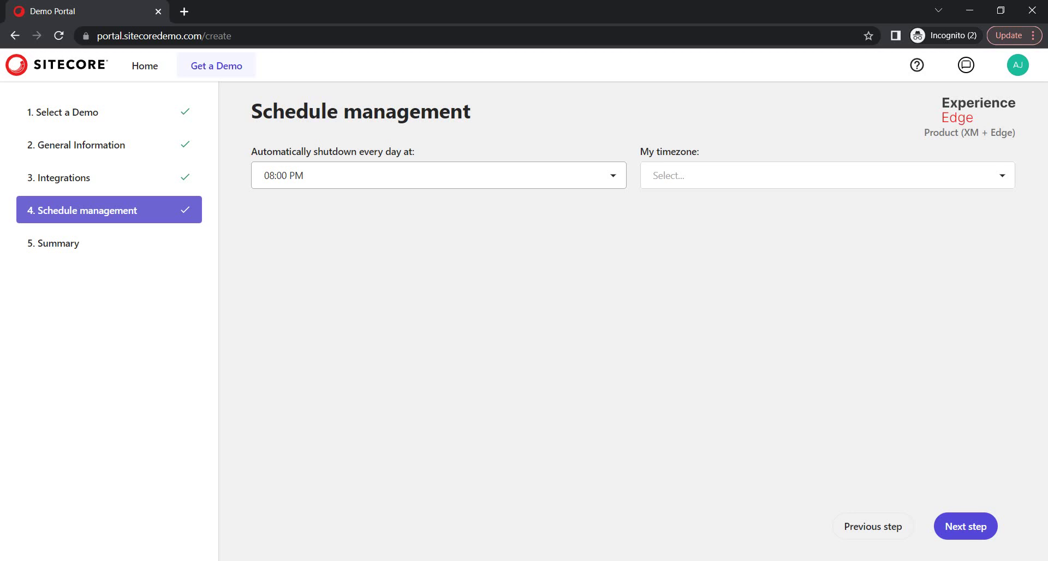
- Schedule the daily automatic shutdown at 11:00 PM in the (UTC+5:30) Chennai, Kolkata, Mumbai, New Delhi timezone and deploy the instance
click(610, 176)
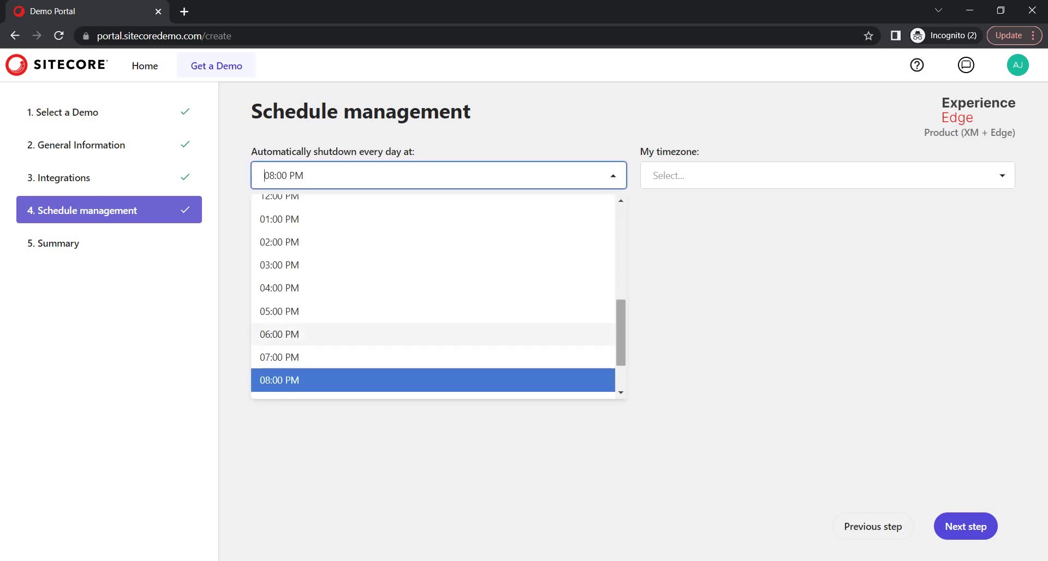
scroll(431, 334, down, 2)
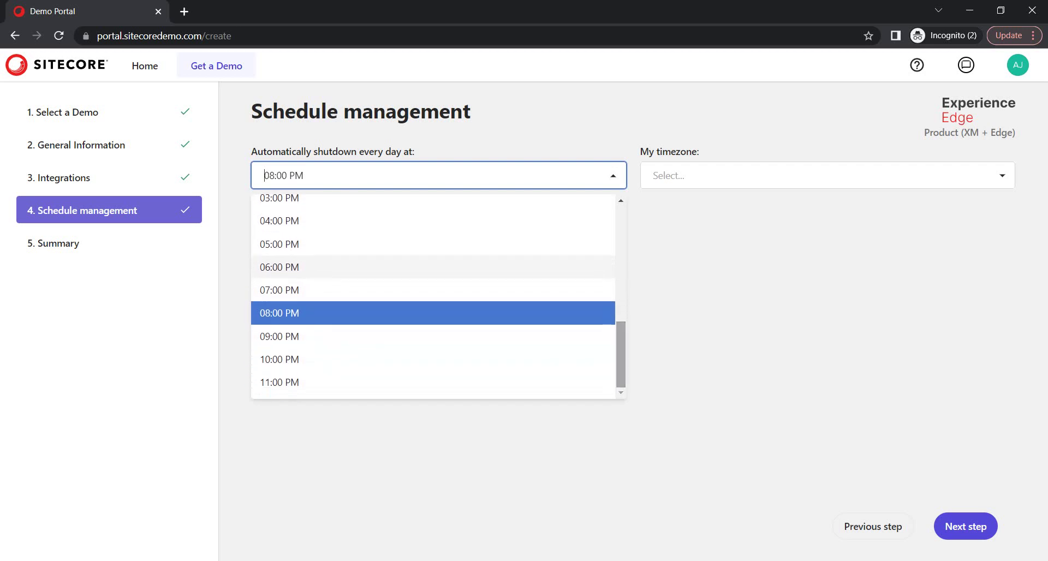
click(431, 382)
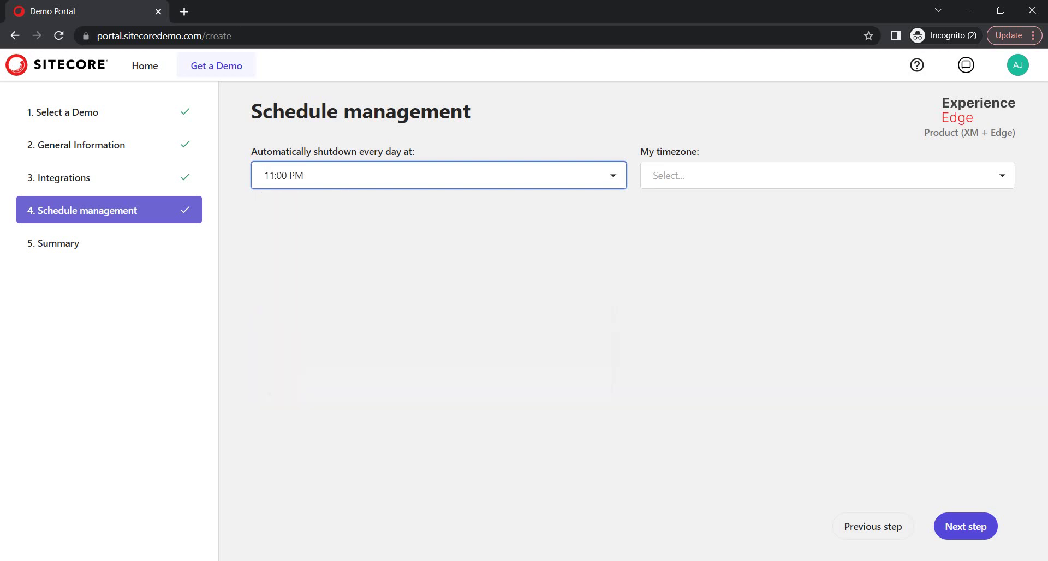
click(827, 176)
drag(1009, 218, 1010, 329)
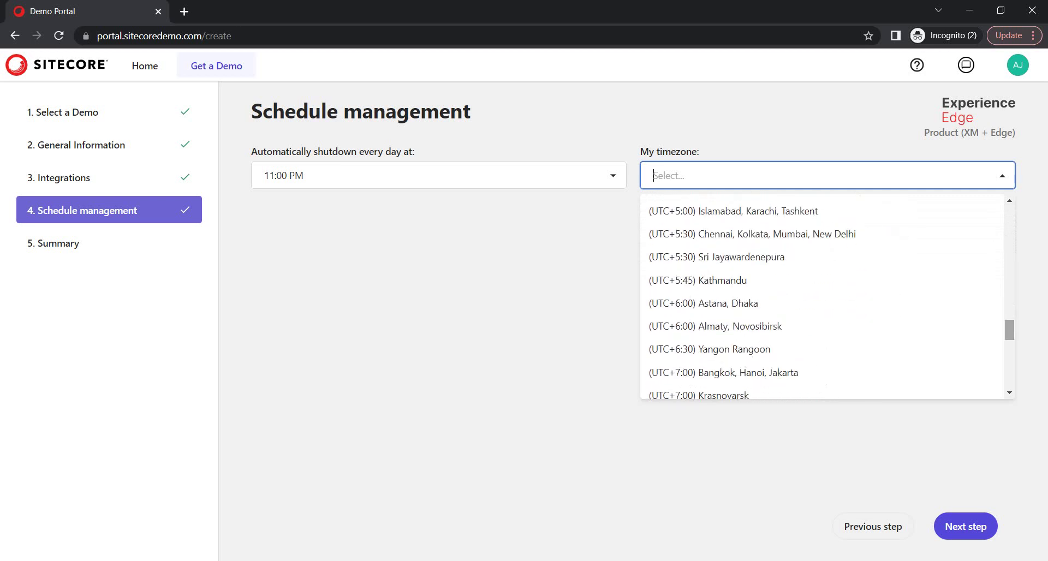
click(775, 233)
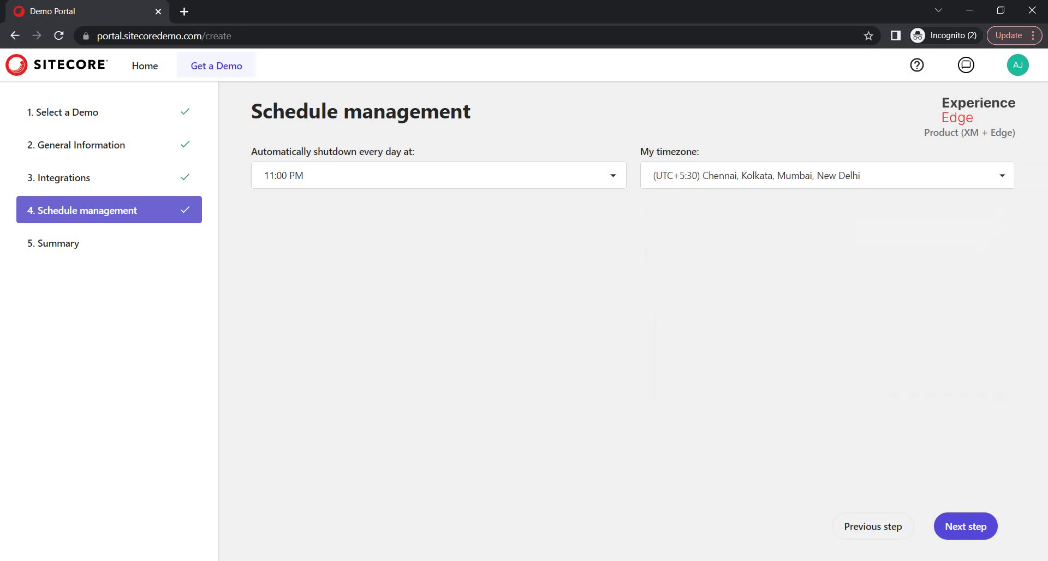
click(965, 526)
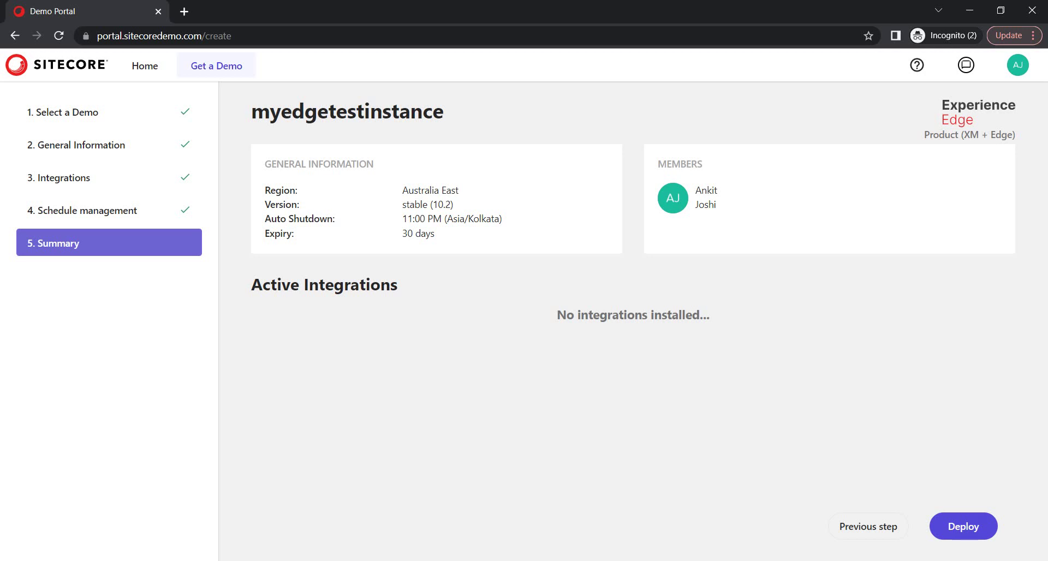
click(963, 526)
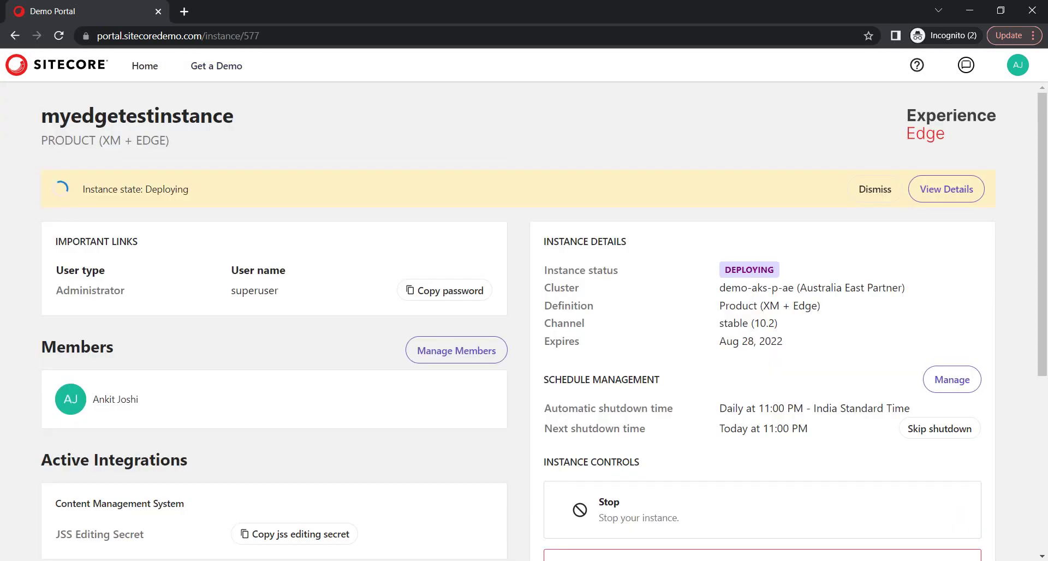
- Examine the new instance's page, including its definition, channel, shutdown schedule, controls, license, Edge tenant URL and technical details
scroll(524, 322, down, 1)
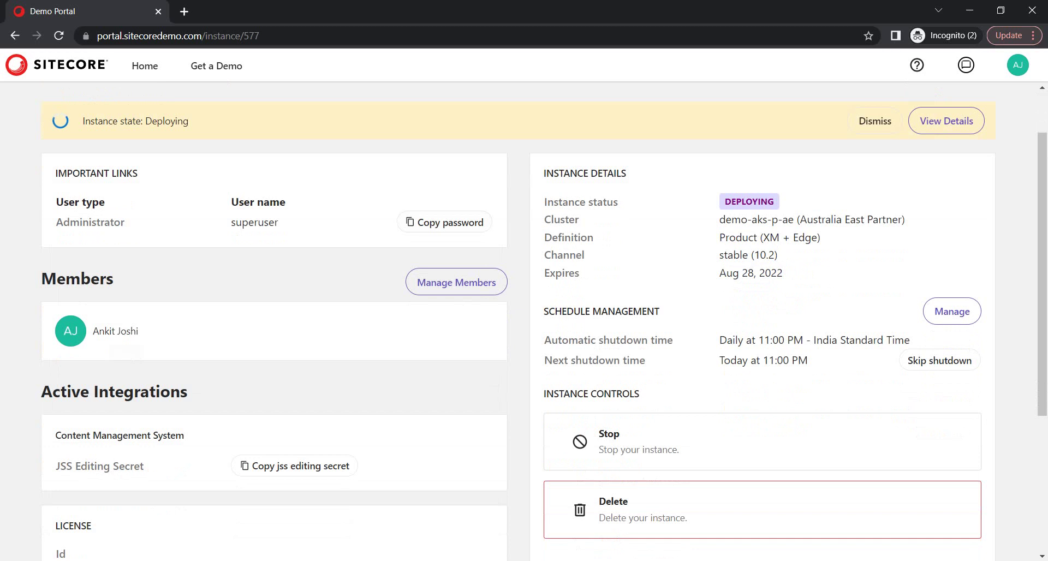
scroll(544, 324, down, 1)
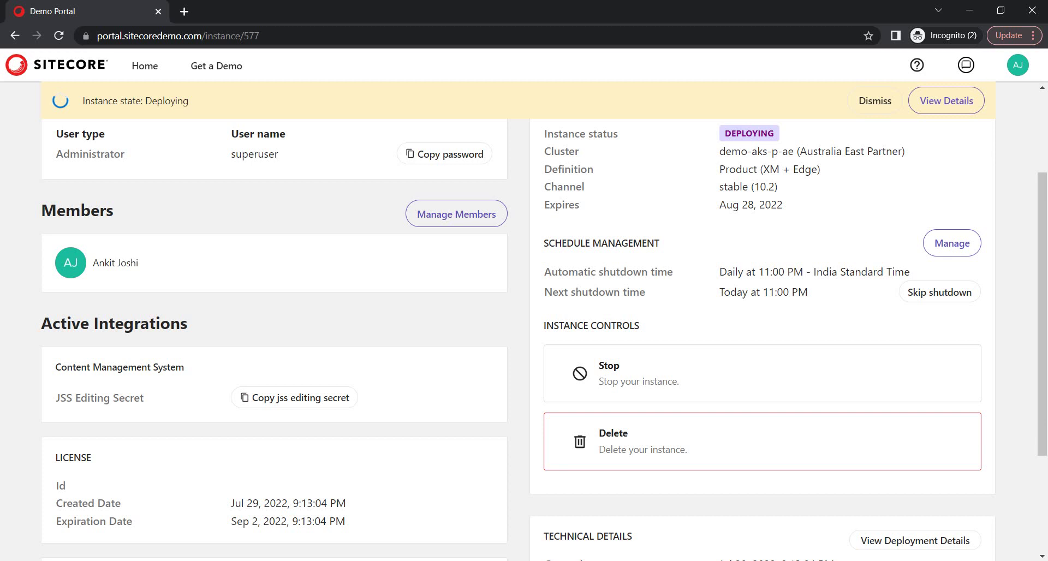
scroll(544, 325, down, 2)
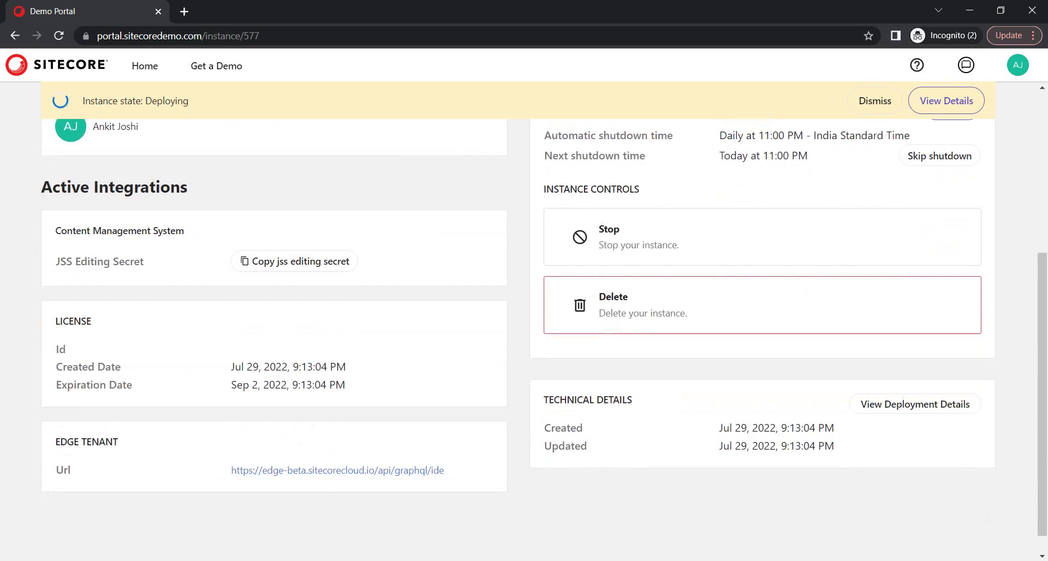
scroll(524, 322, up, 4)
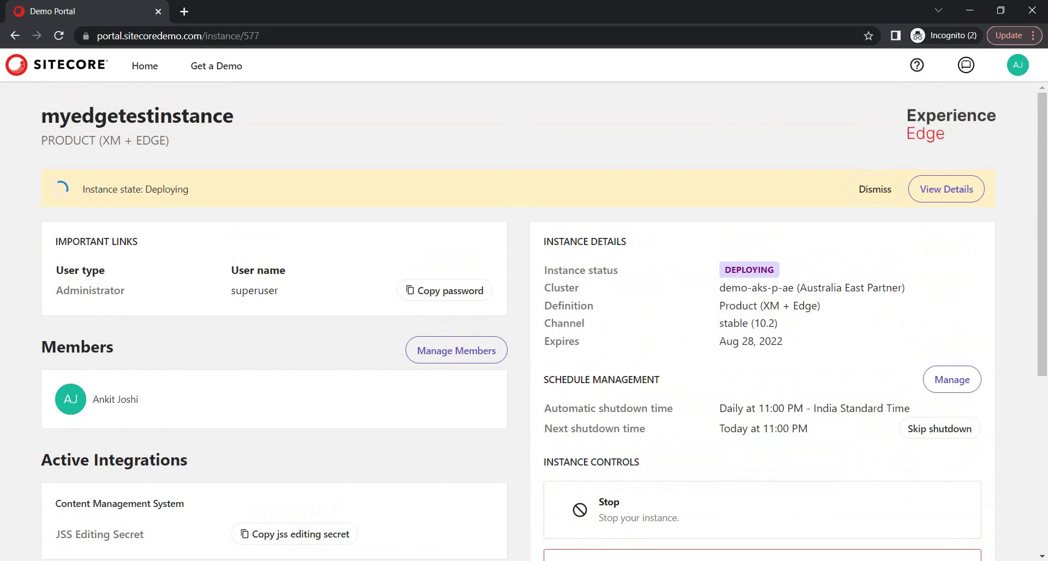
drag(720, 306, 818, 305)
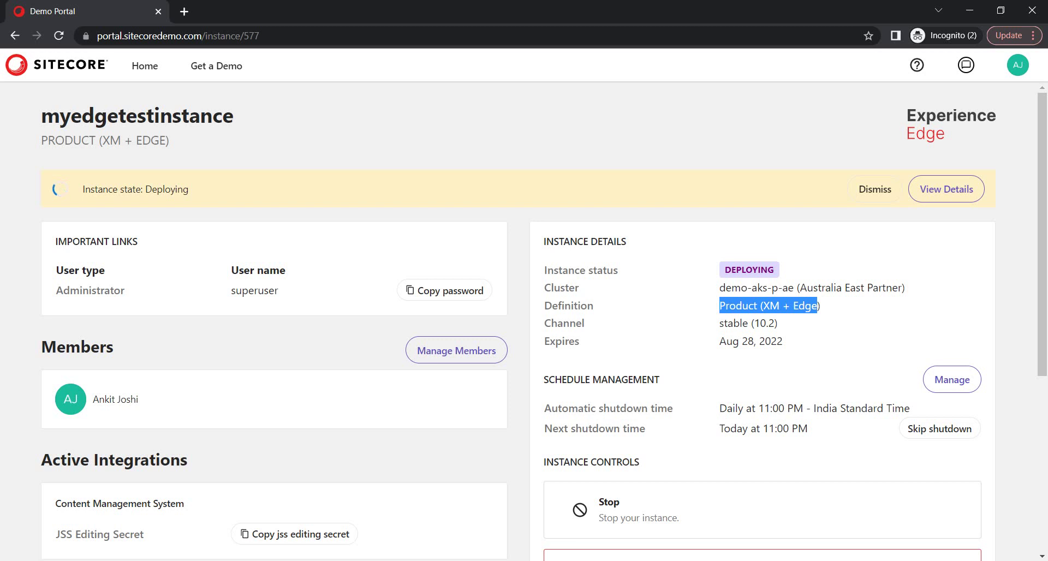
drag(779, 323, 733, 324)
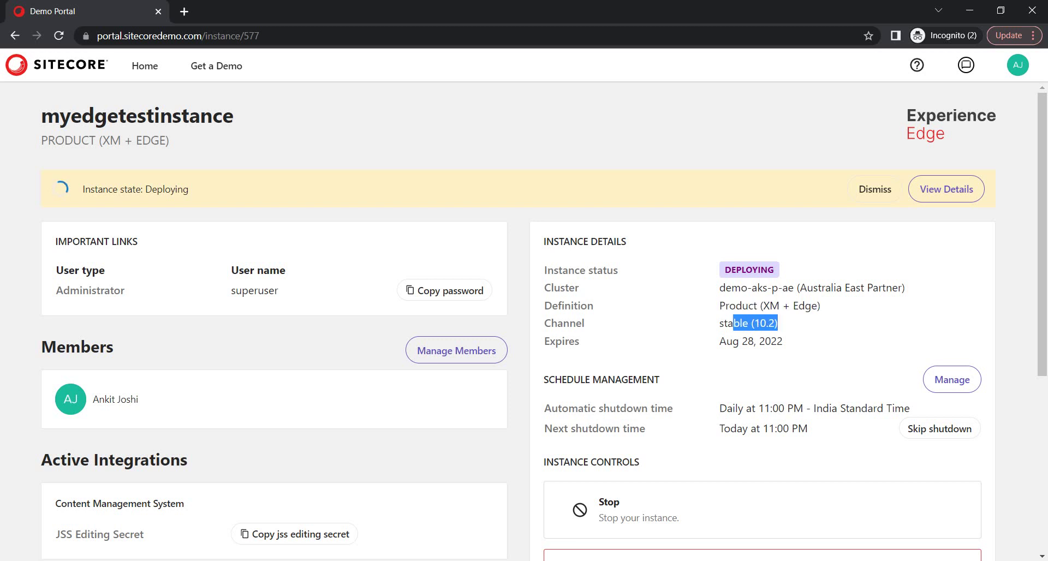
scroll(524, 328, down, 3)
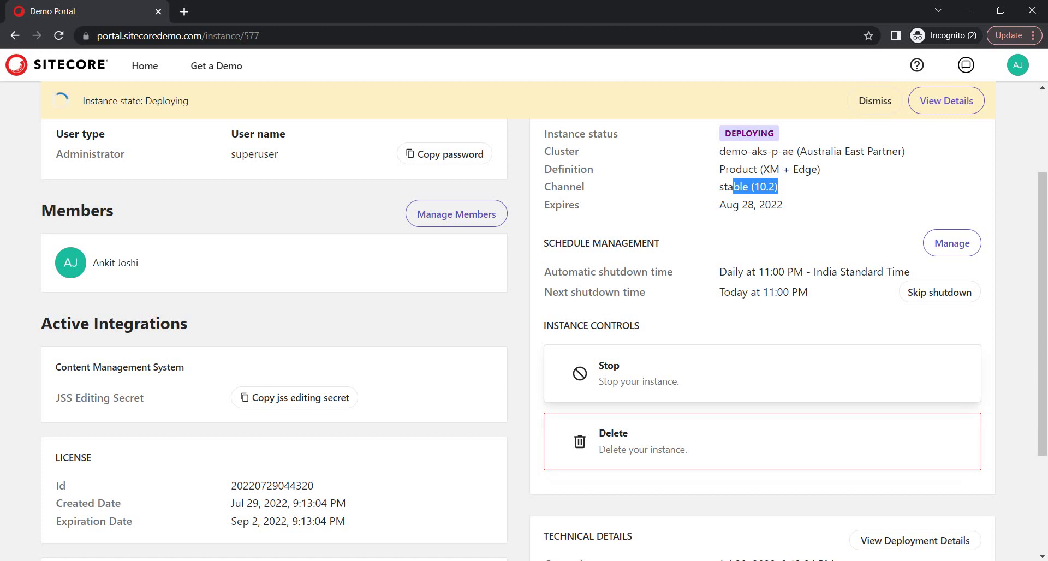
scroll(764, 442, down, 3)
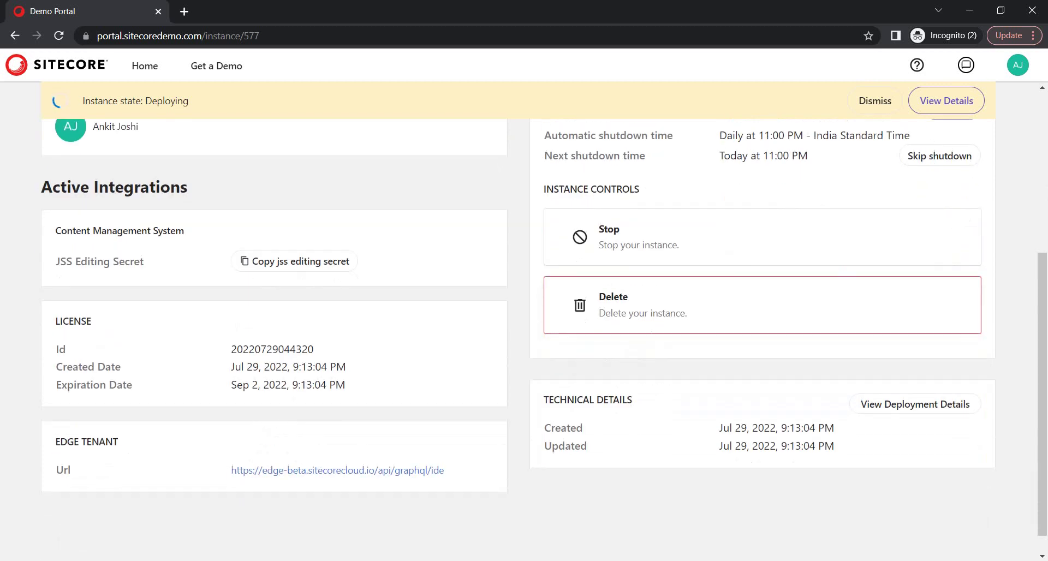
scroll(524, 323, up, 5)
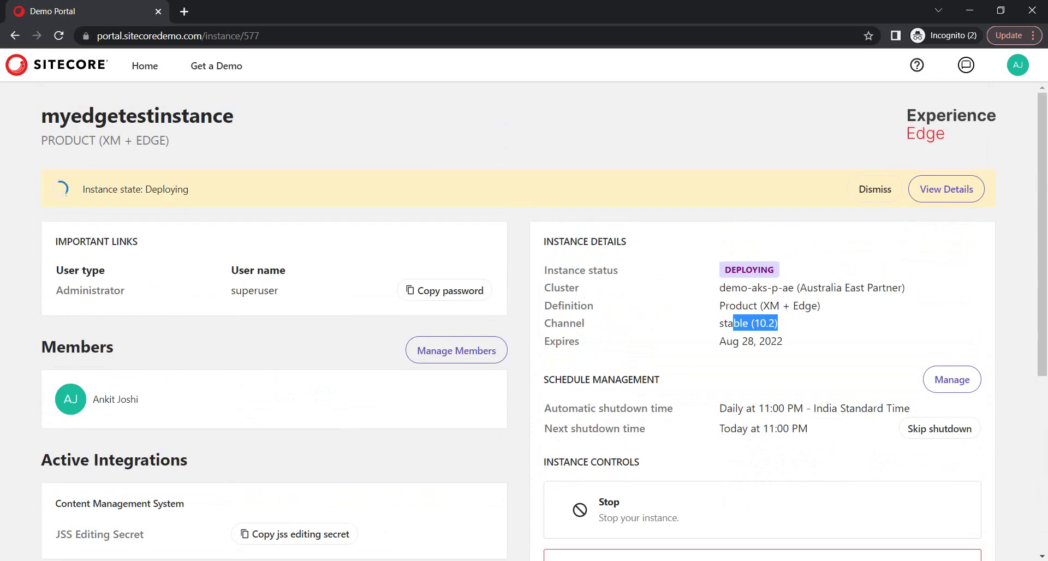
- Open the deployment details of myedgetestinstance, check the Deploy Sitecore XM to Kubernetes Cluster log, and reload the page to follow progress
click(946, 189)
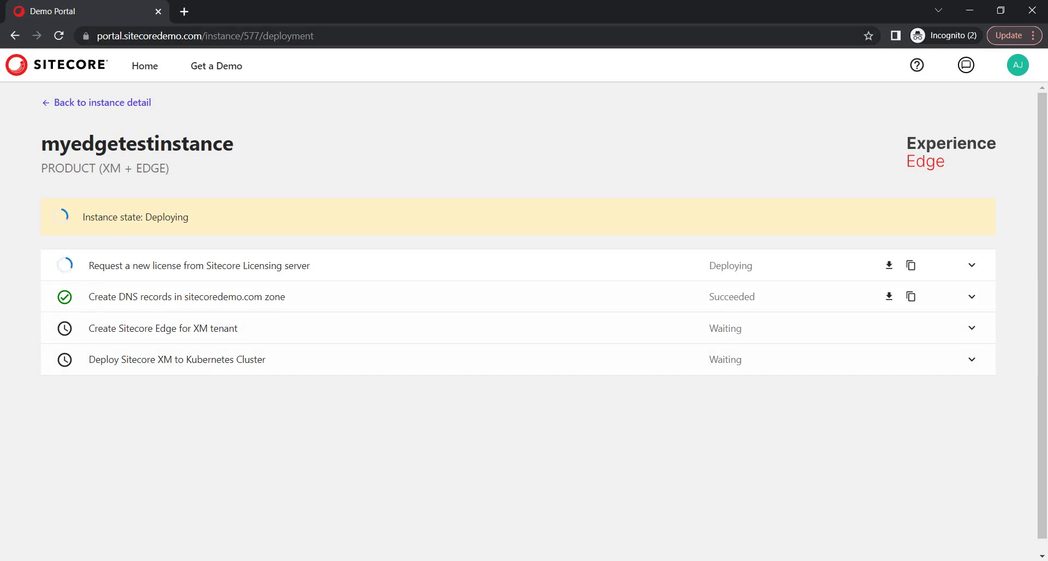
key(ctrl+l)
key(Return)
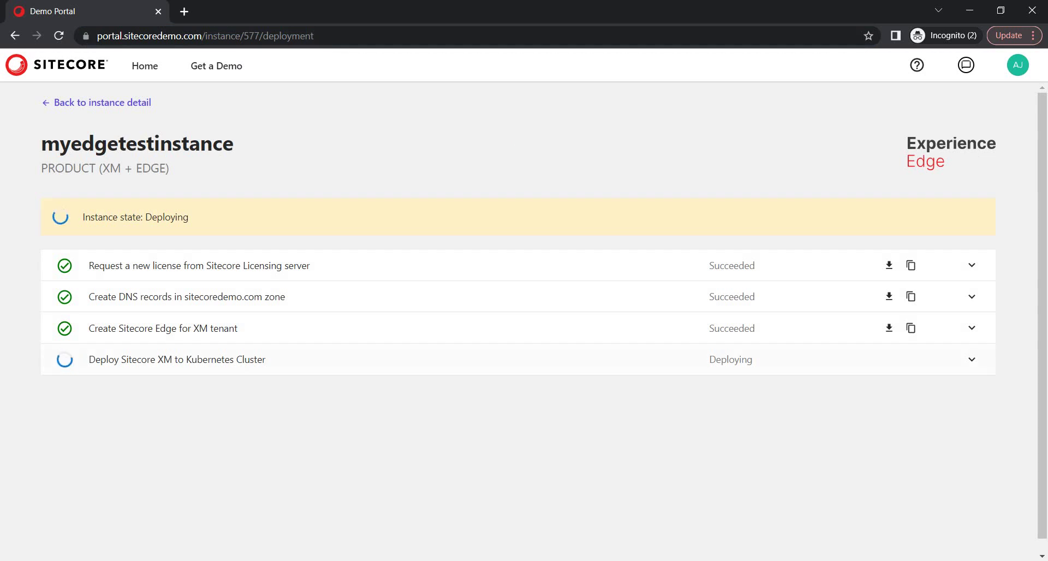
click(971, 360)
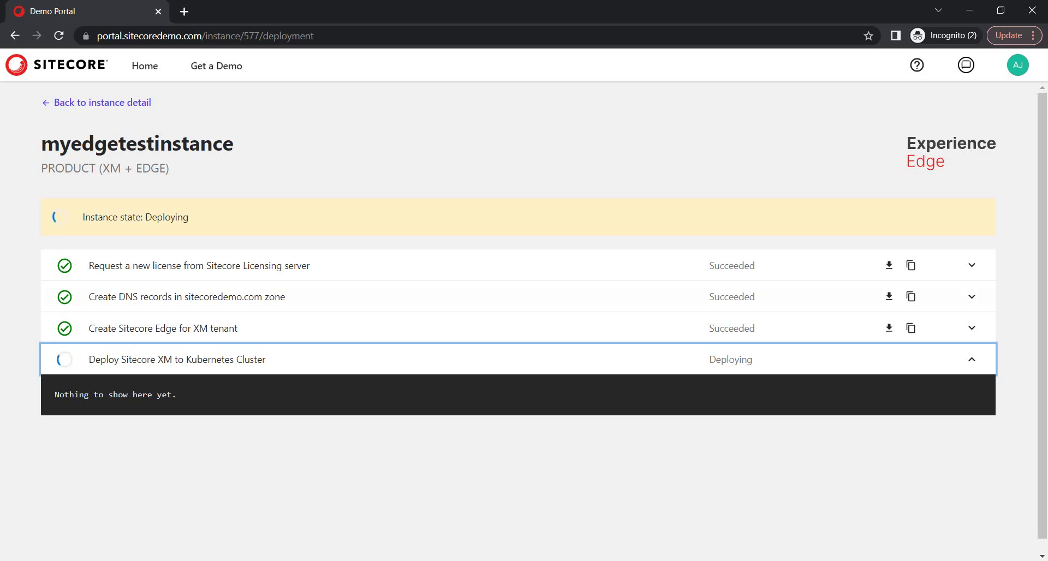
key(ctrl+l)
key(Return)
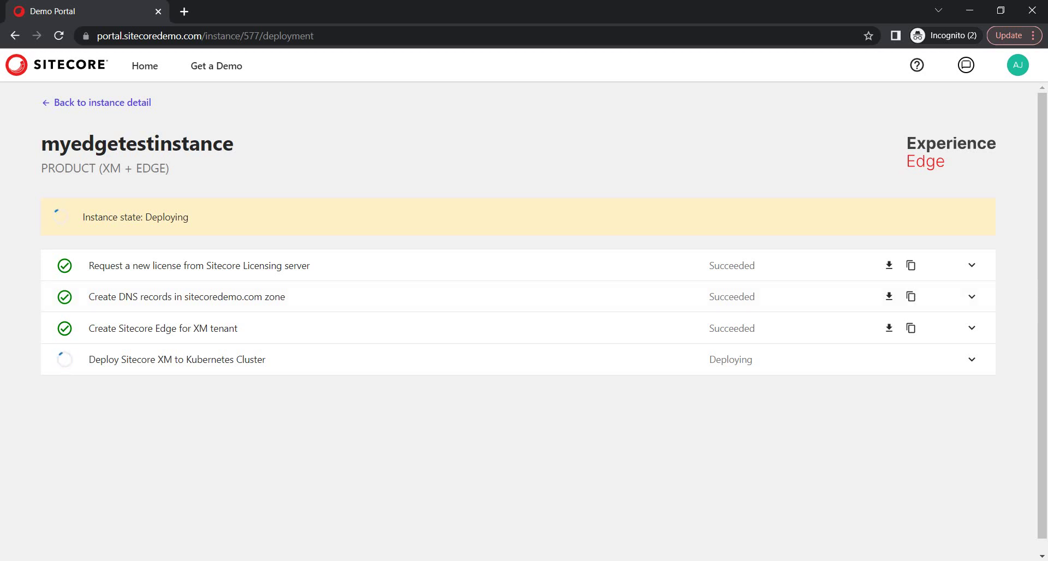
- View the "Your demo is Ready!" email in Outlook and reload the instance's deployment page in the browser
click(555, 560)
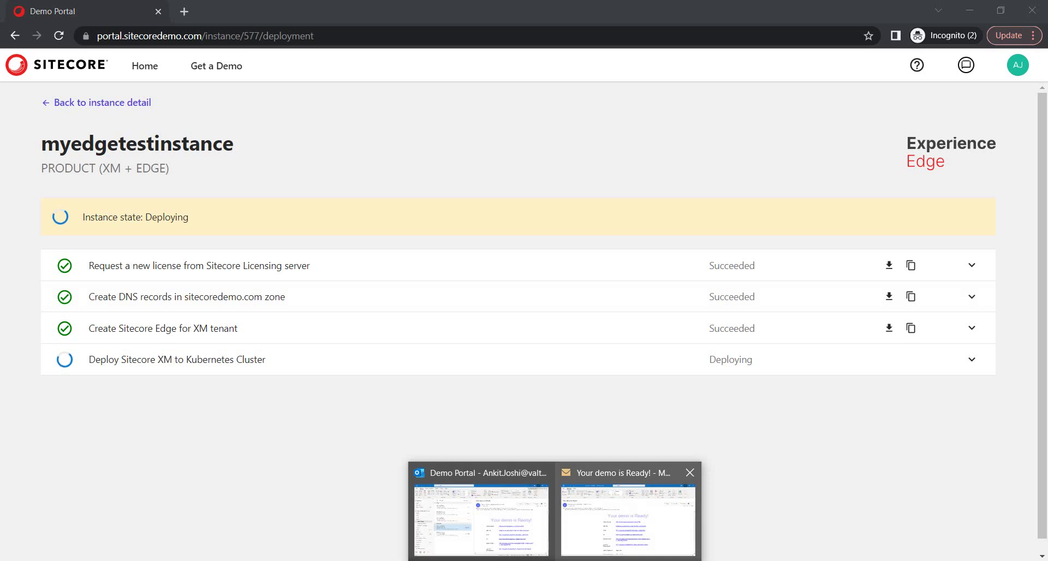
click(627, 515)
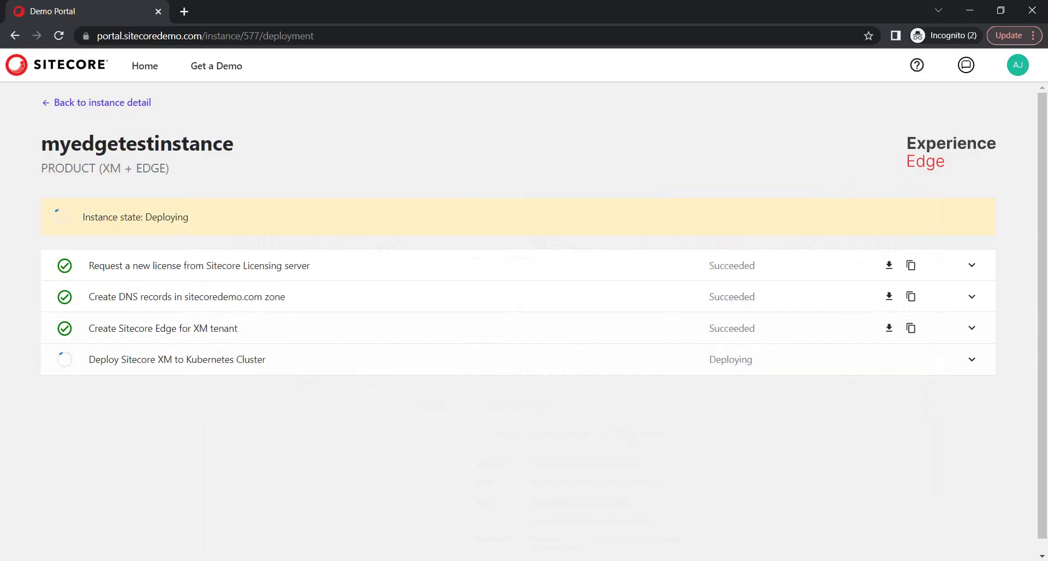
key(ctrl+l)
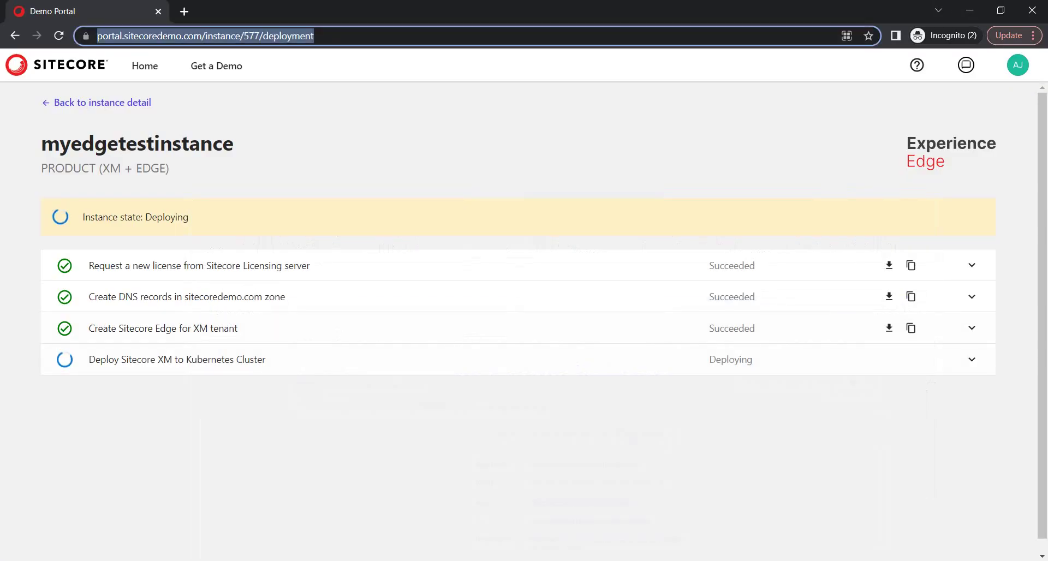
key(Return)
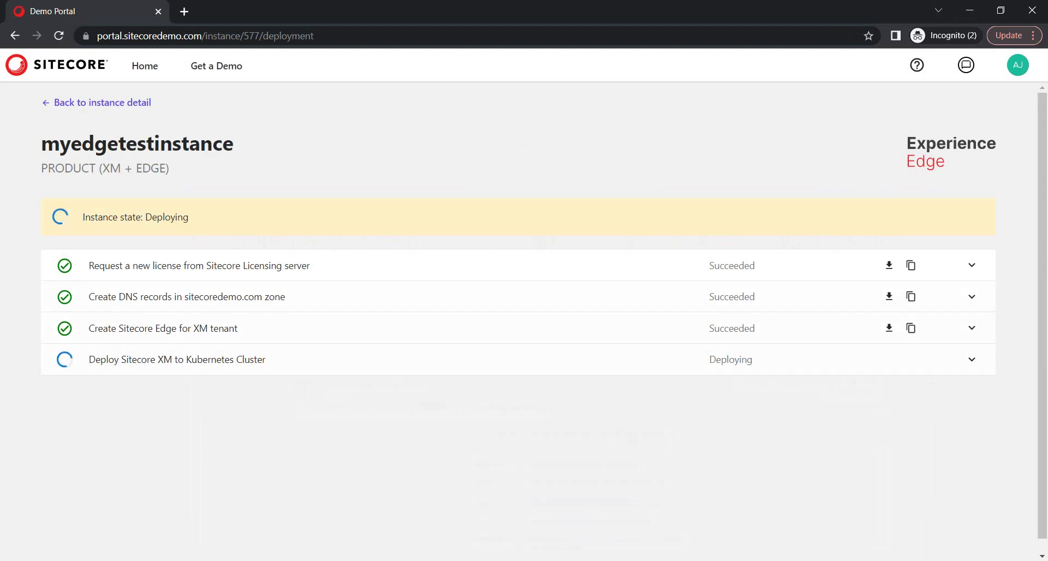
- Check whether the Deploy Sitecore XM to Kubernetes Cluster stage has log output, and collapse its log again
click(971, 360)
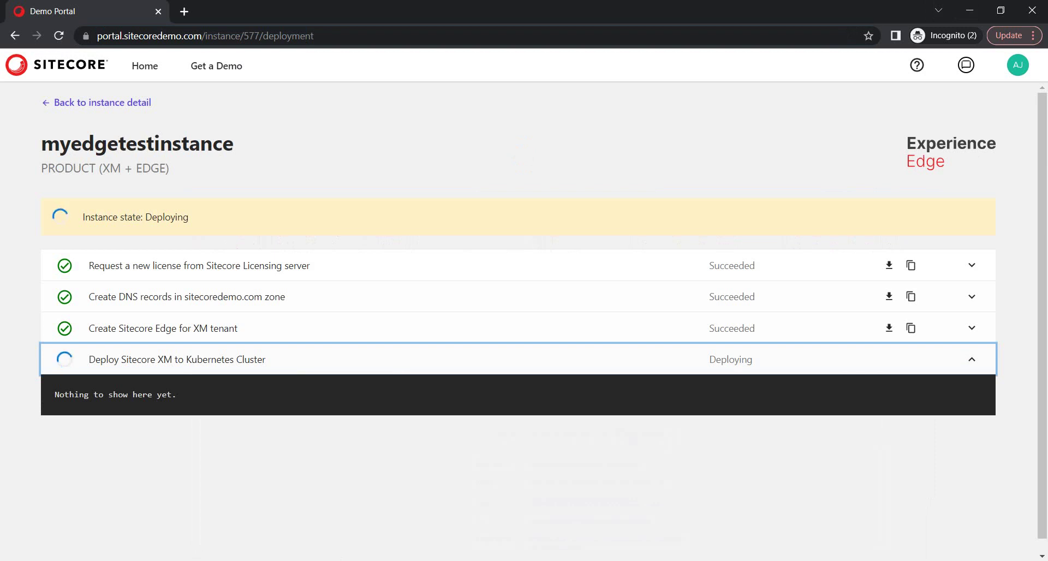
click(971, 360)
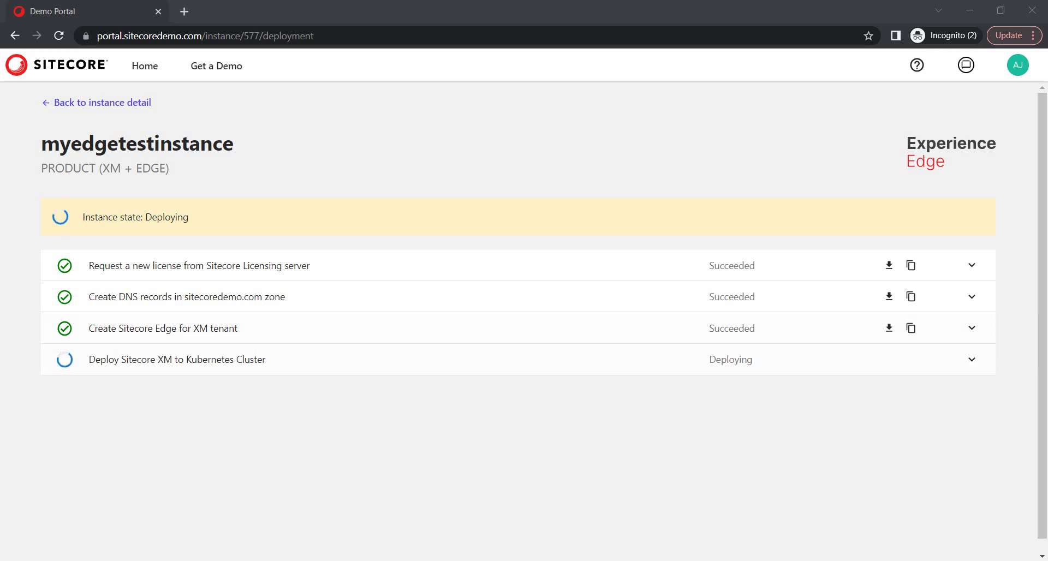
click(972, 359)
click(972, 360)
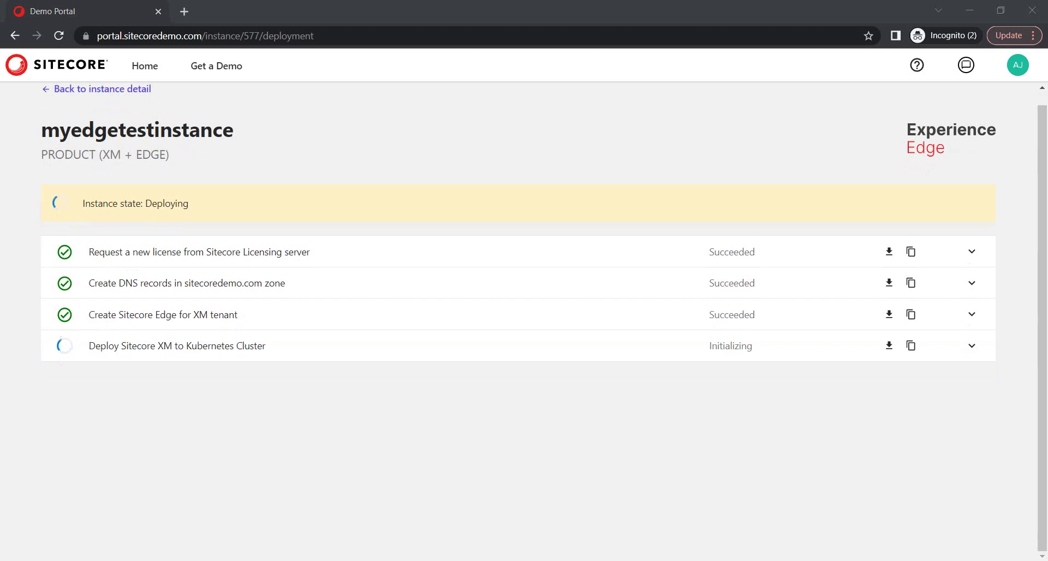
- Examine the Deploy Sitecore XM to Kubernetes Cluster log during the initialization and warm-up phases, and collapse it
click(971, 345)
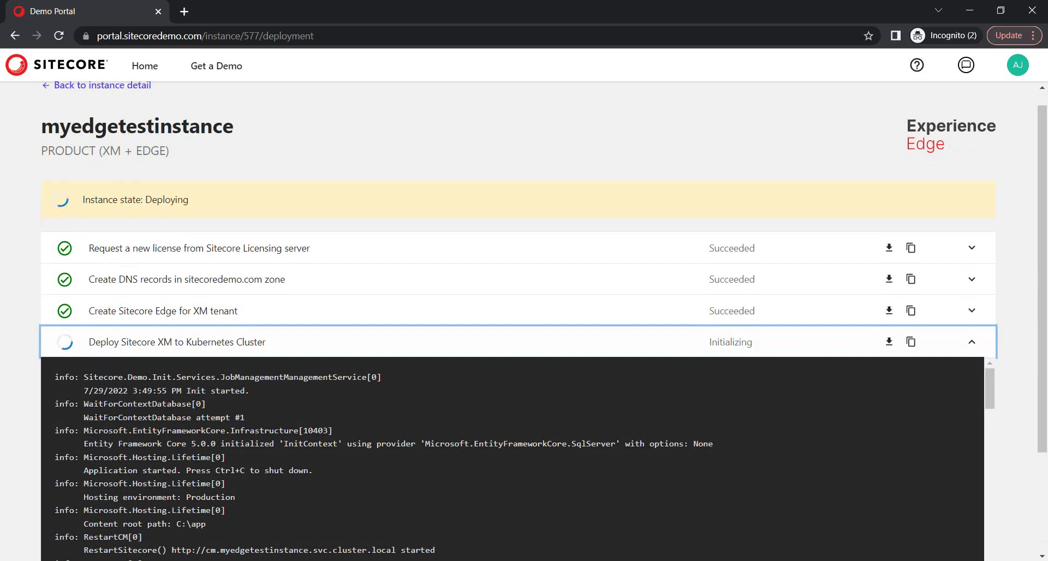
scroll(512, 460, down, 2)
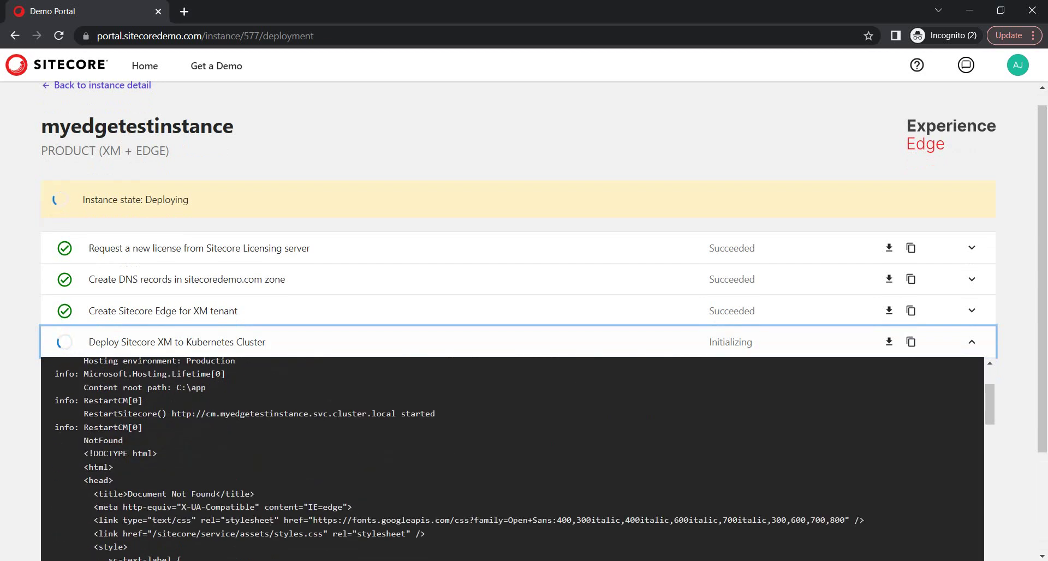
scroll(512, 459, up, 2)
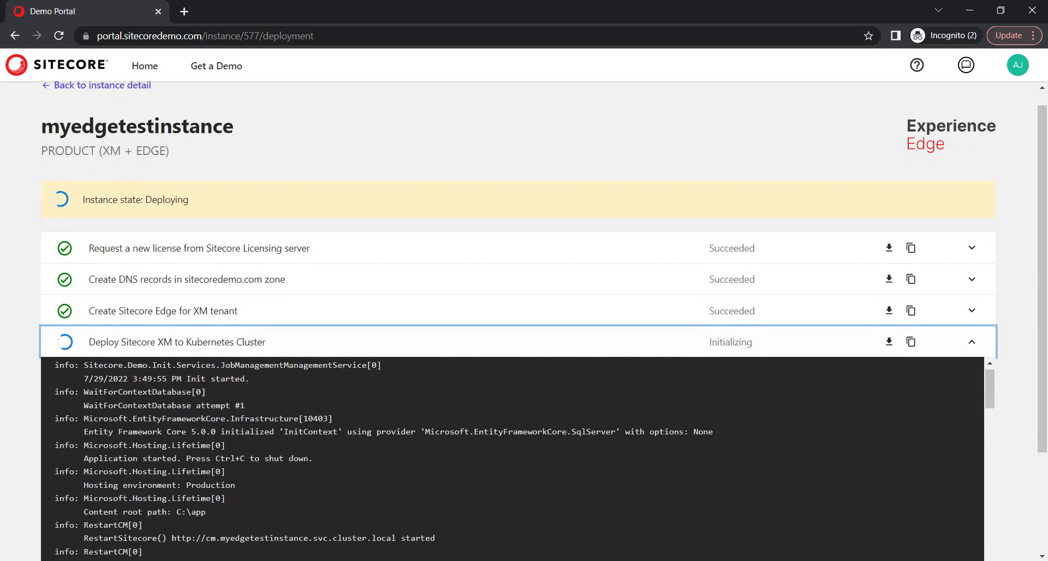
scroll(512, 459, down, 6)
scroll(512, 459, down, 10)
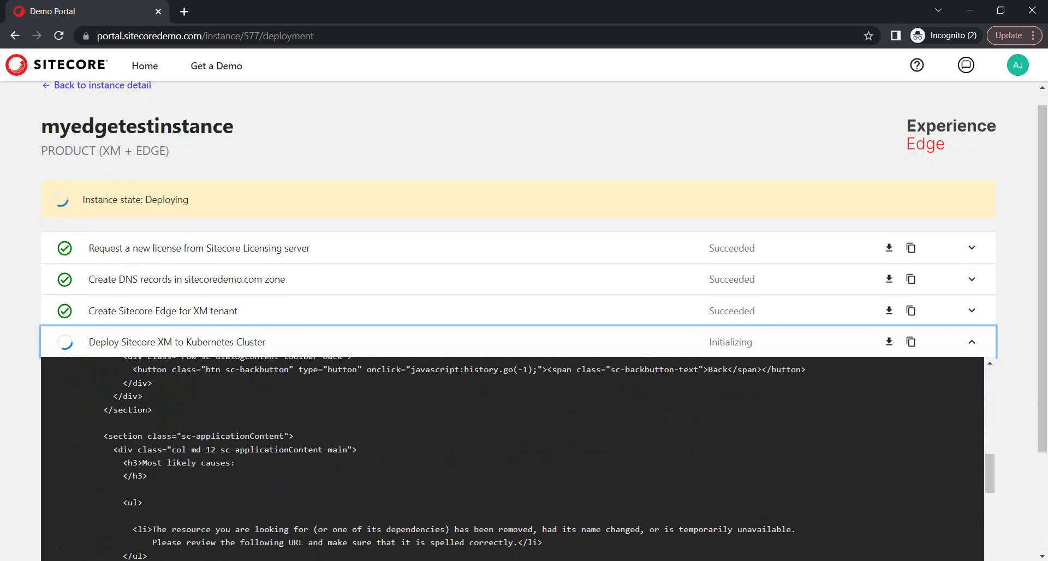
scroll(512, 459, down, 12)
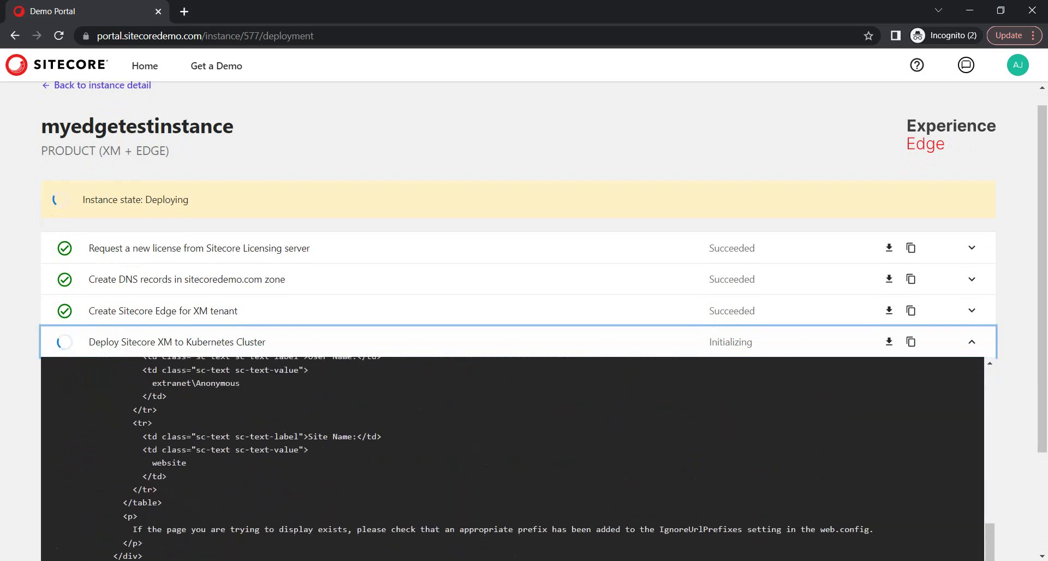
scroll(512, 459, down, 12)
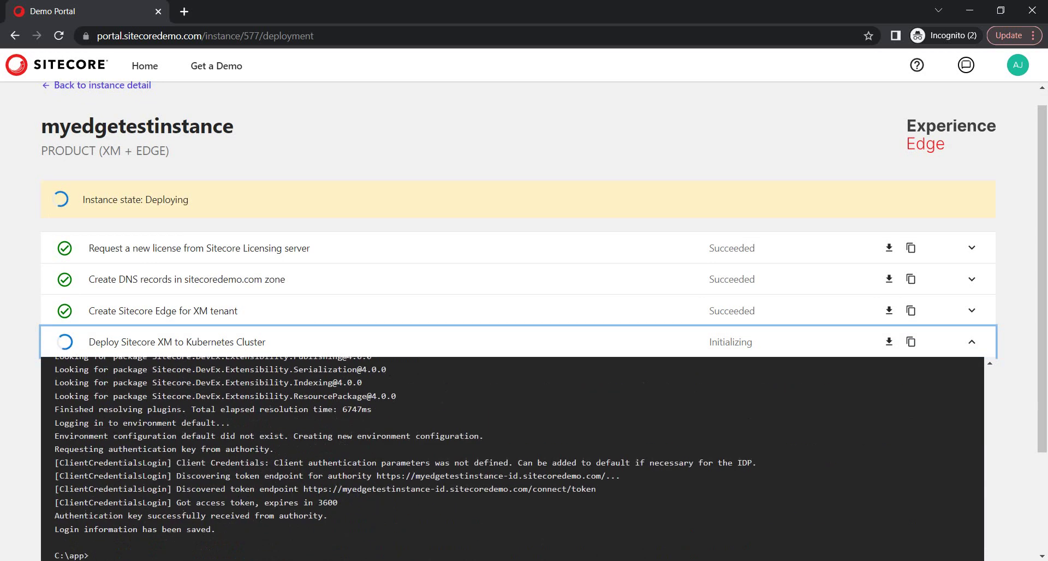
scroll(512, 459, down, 10)
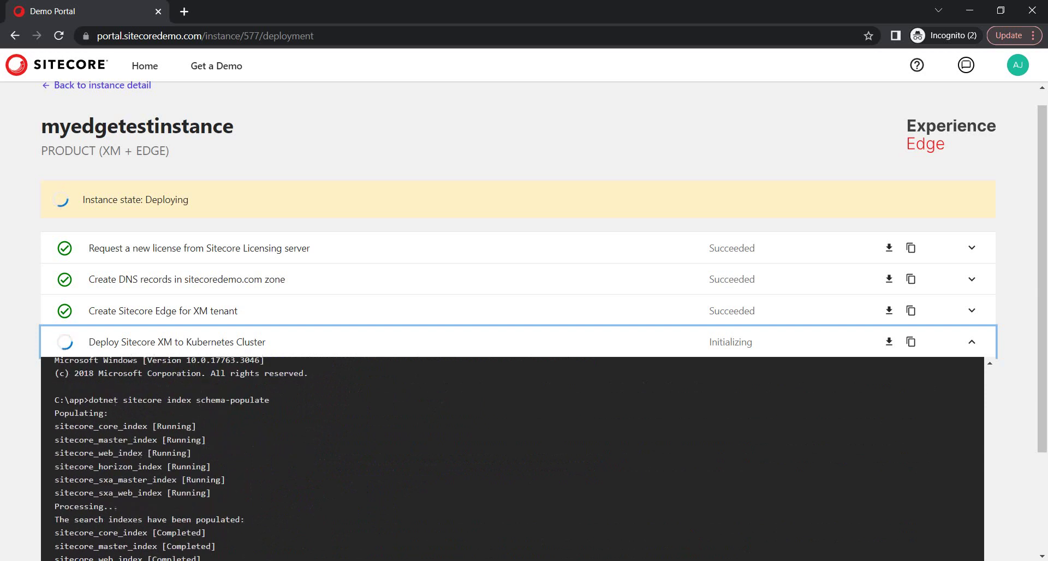
scroll(513, 459, down, 3)
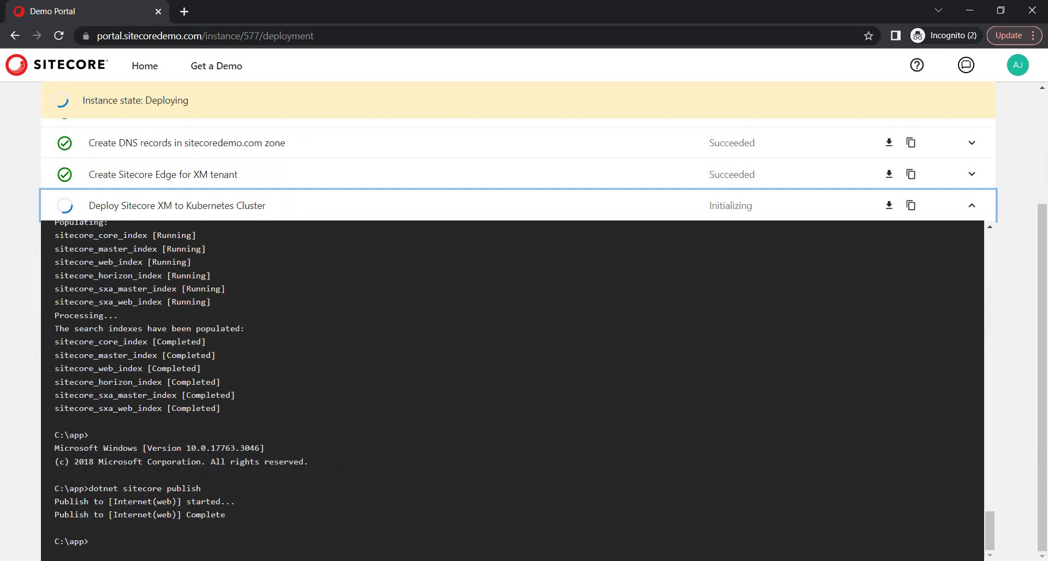
scroll(512, 390, up, 10)
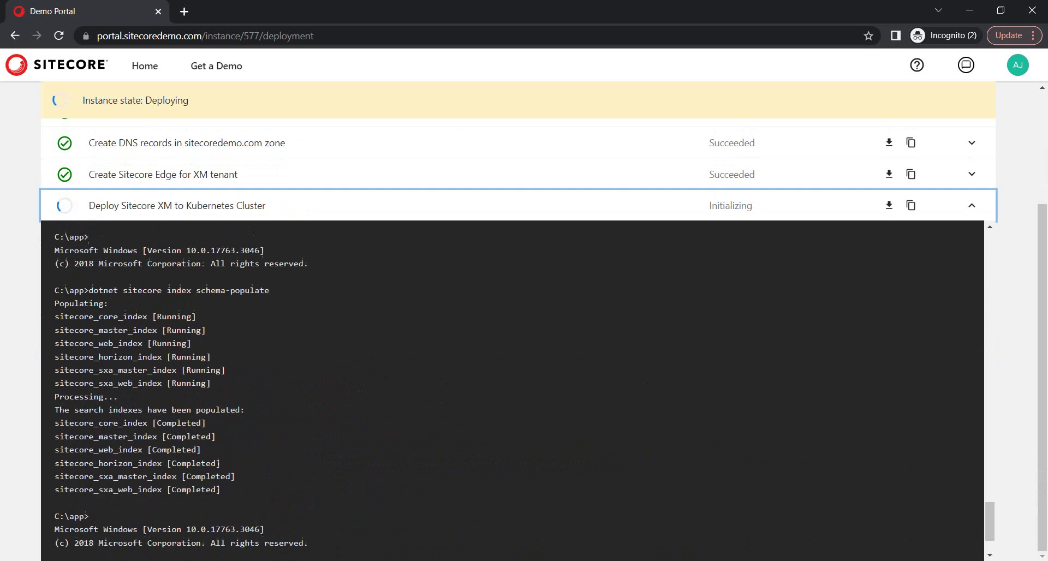
scroll(512, 390, up, 15)
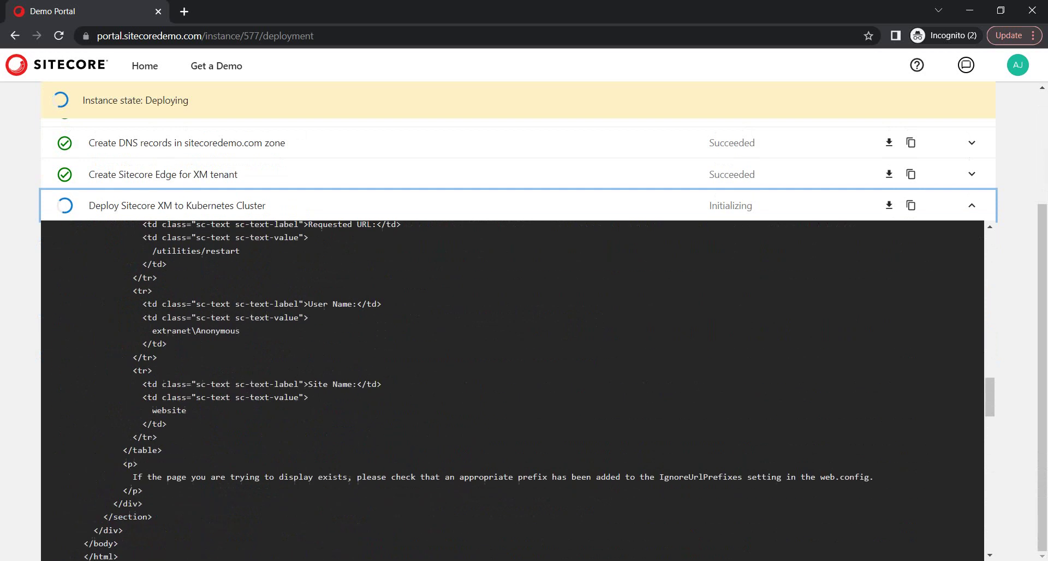
scroll(512, 390, up, 10)
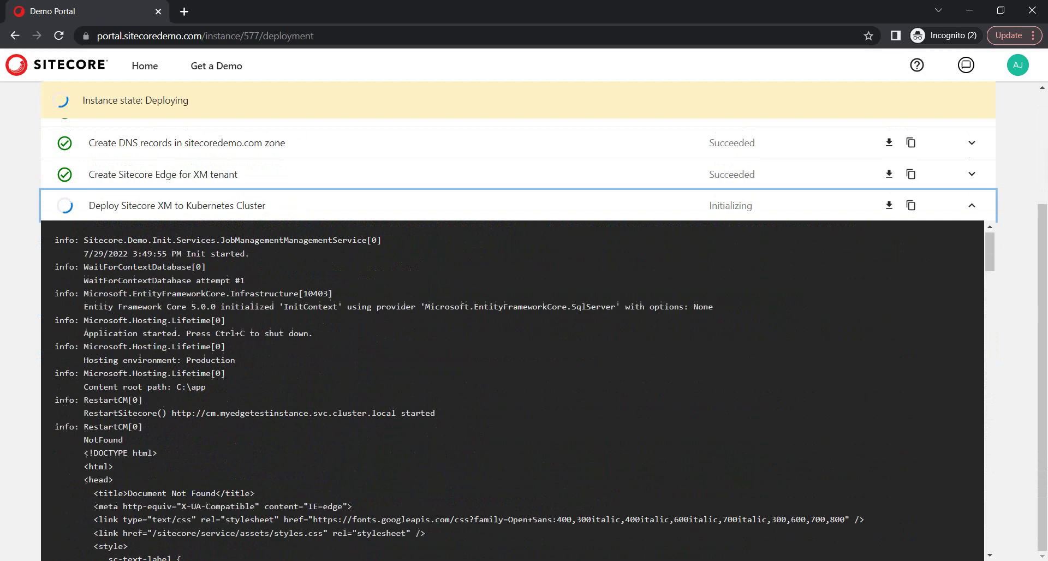
scroll(512, 390, up, 2)
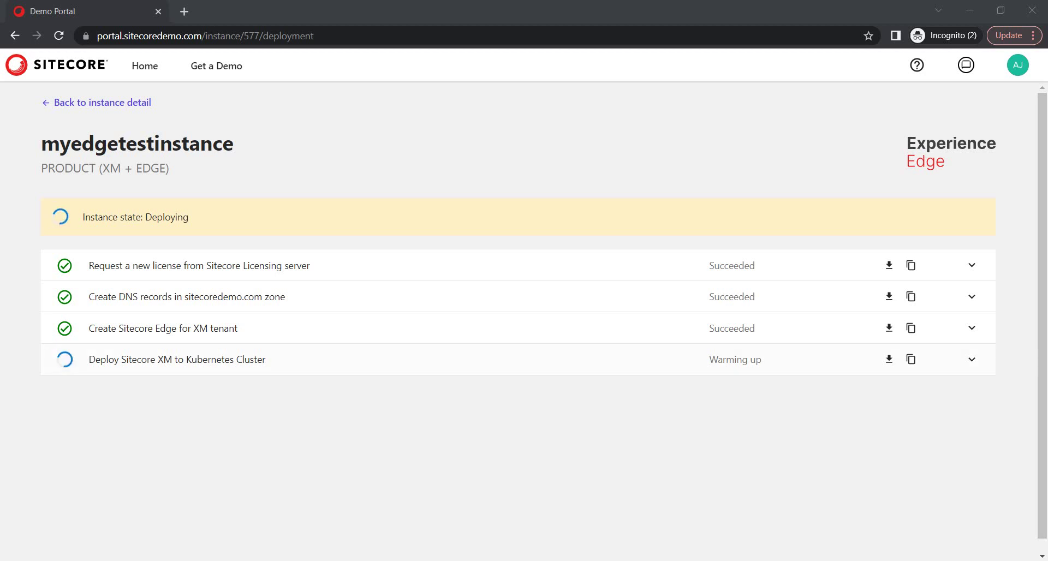
click(972, 360)
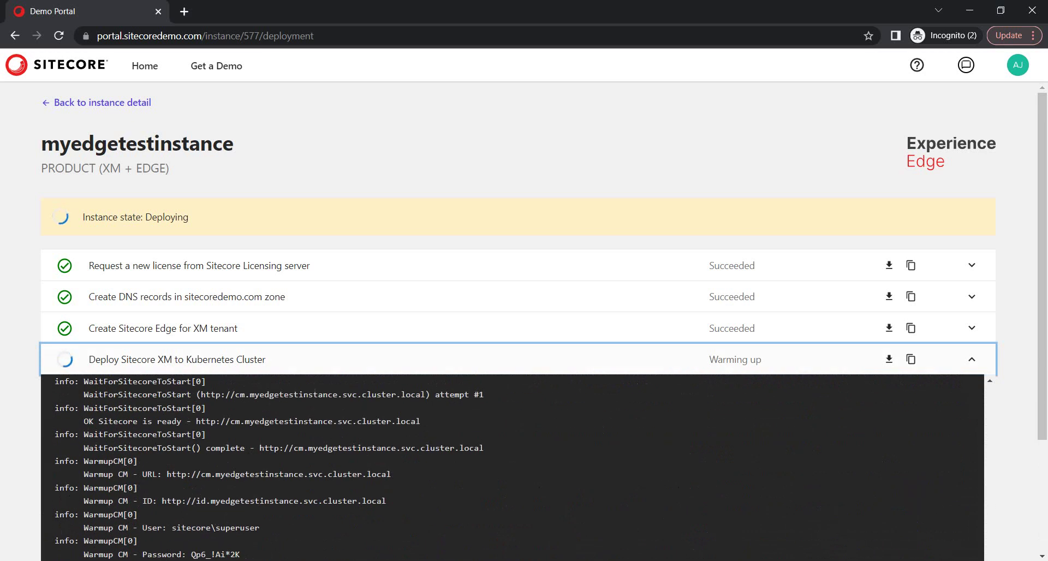
click(972, 359)
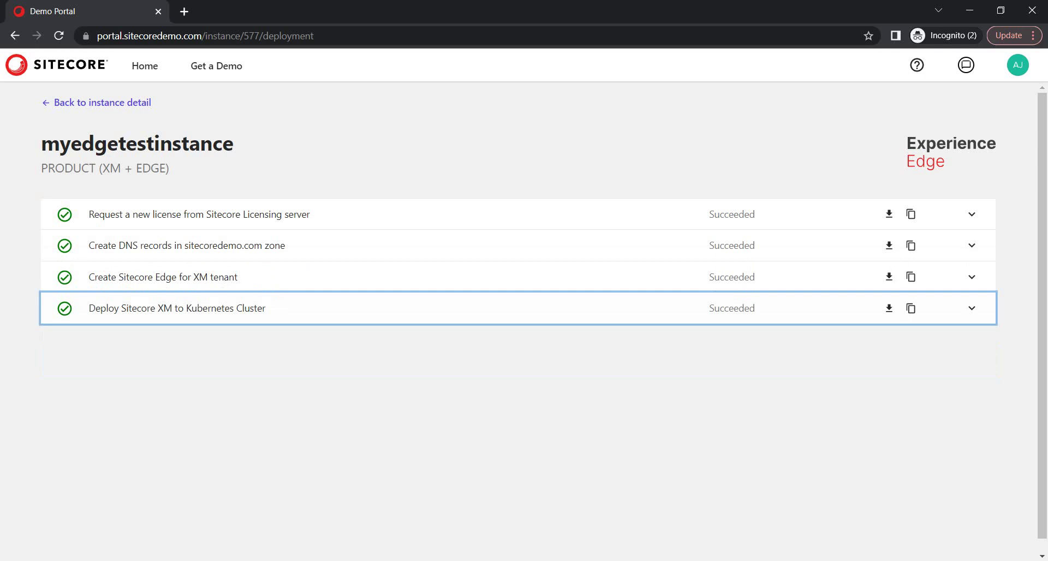
- Review the "Your demo is Ready!" email in Outlook and return to the instance's detail page in the browser
key(alt+Tab)
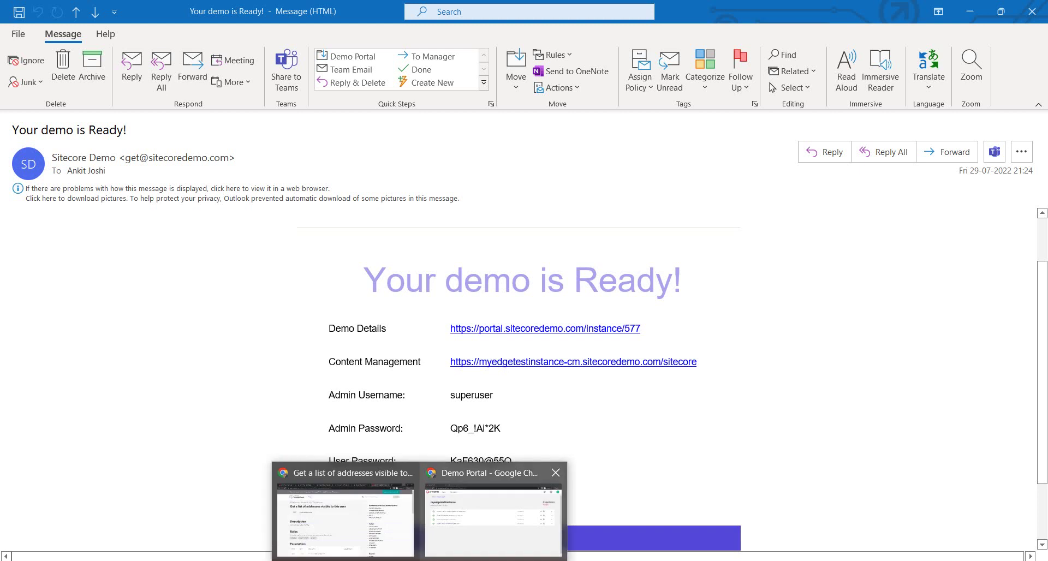
click(494, 508)
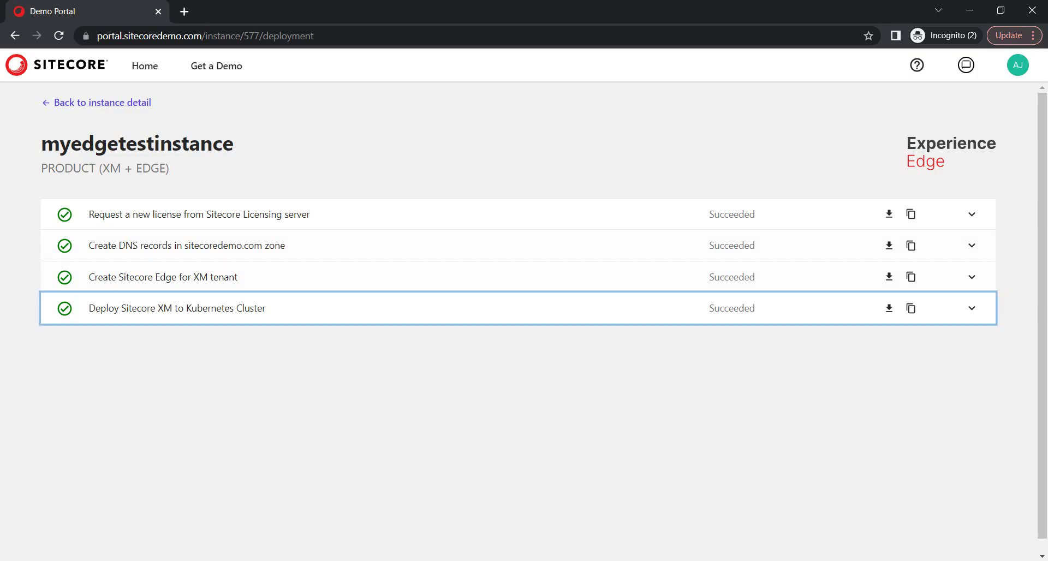
click(103, 103)
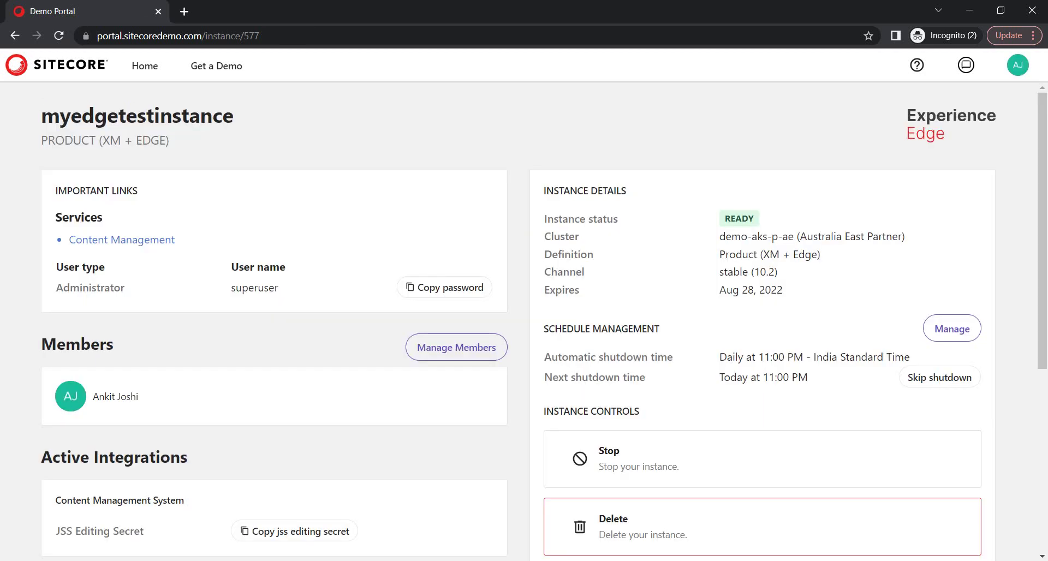
key(alt+Tab)
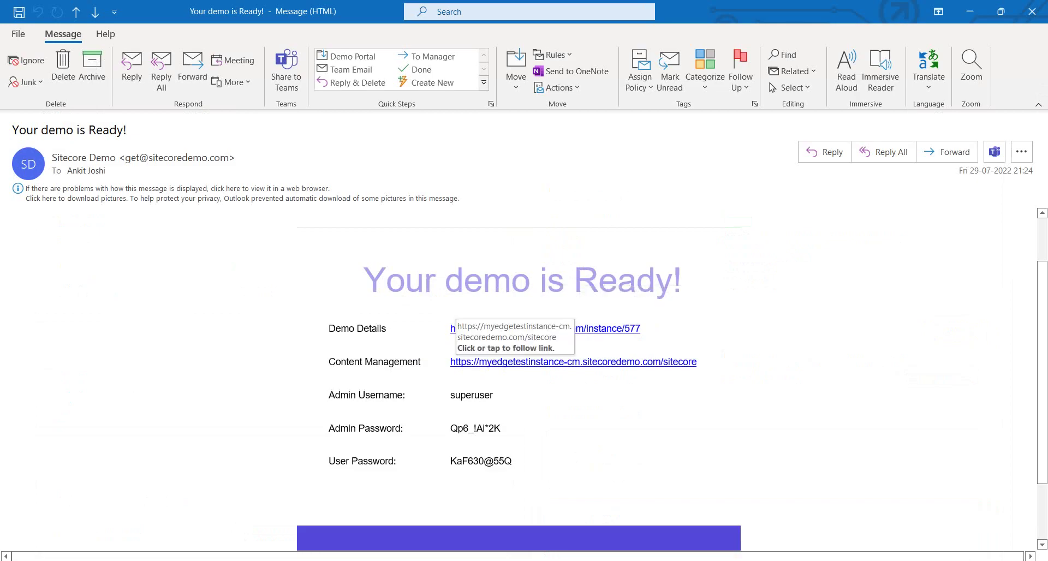
right_click(514, 363)
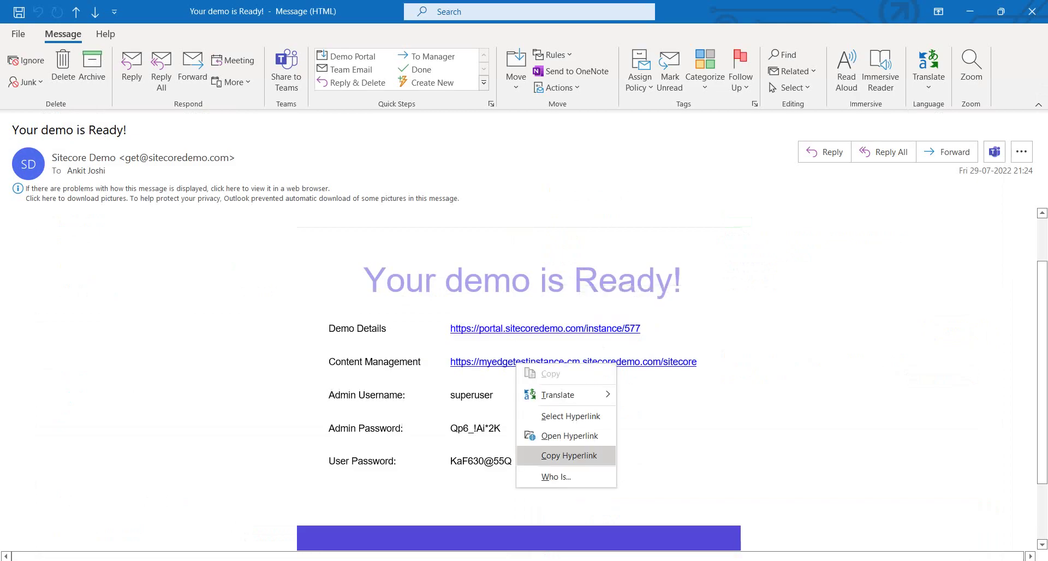
click(551, 456)
click(422, 560)
click(490, 521)
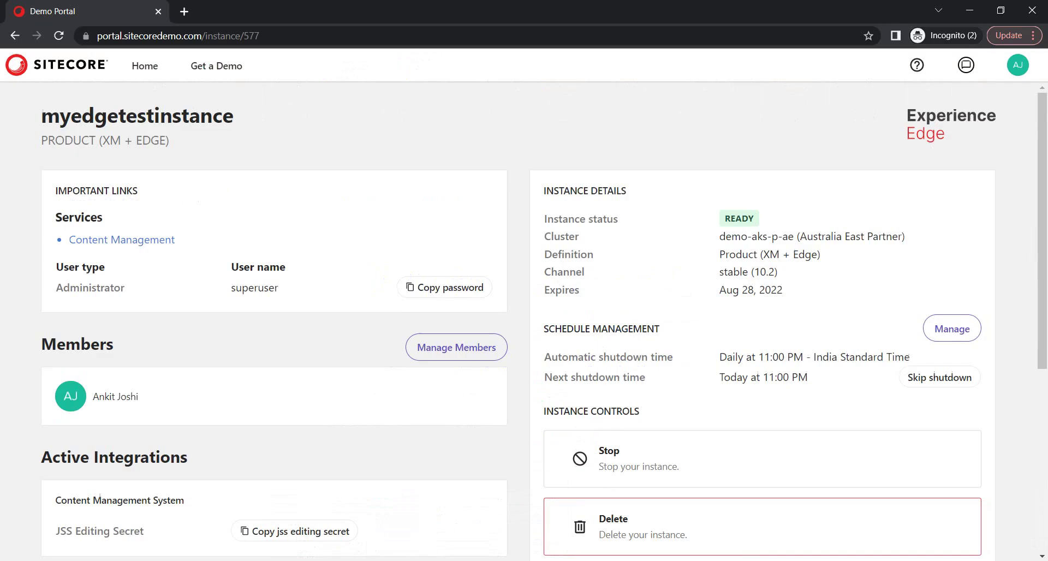
click(184, 11)
key(ctrl+v)
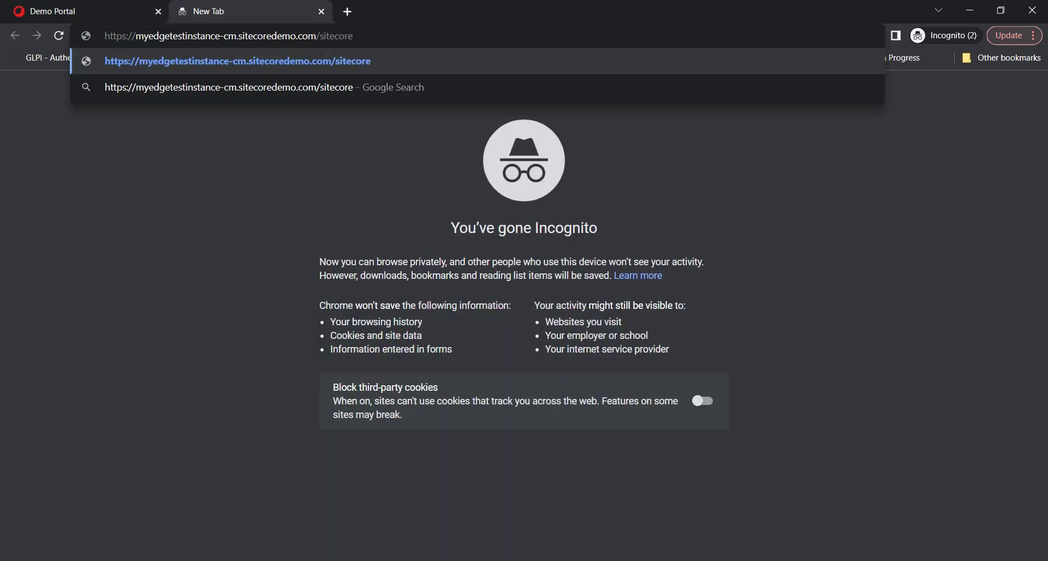
key(Return)
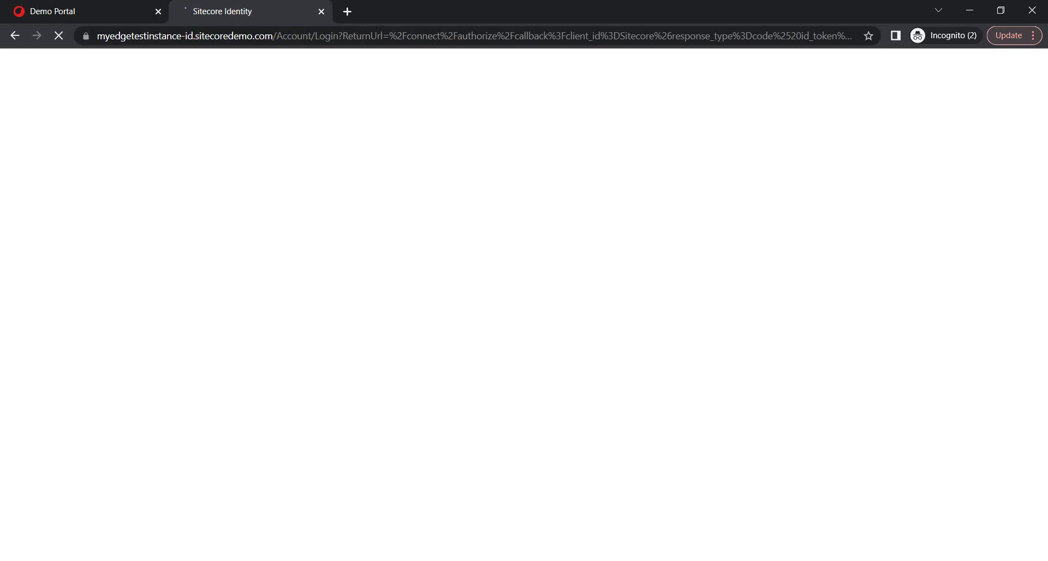
- Copy the admin password from the Outlook email, sign in to Sitecore as superuser with it, and open the Content Editor
key(alt+Tab)
key(alt+Tab)
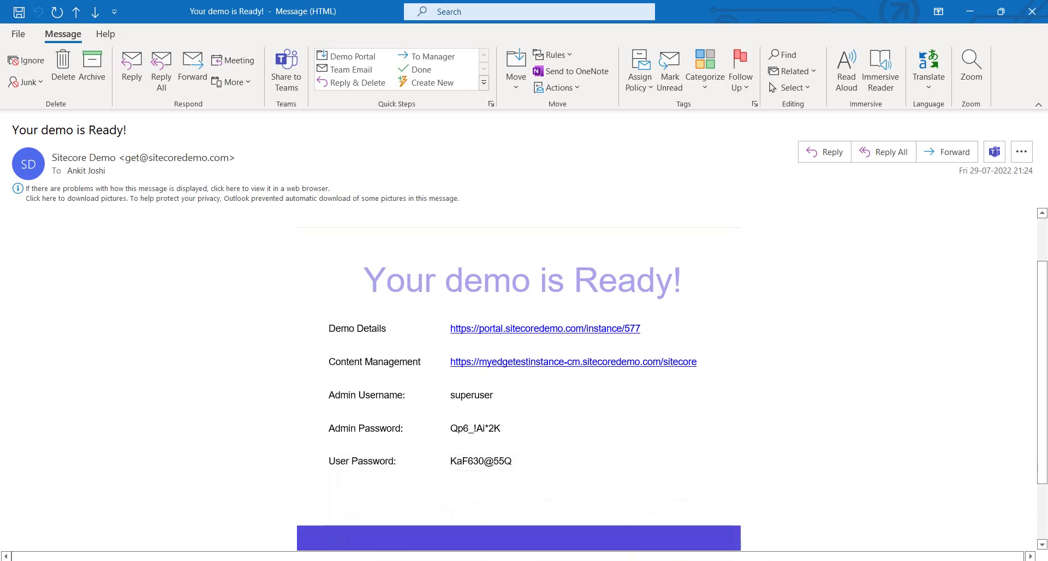
drag(450, 428, 502, 429)
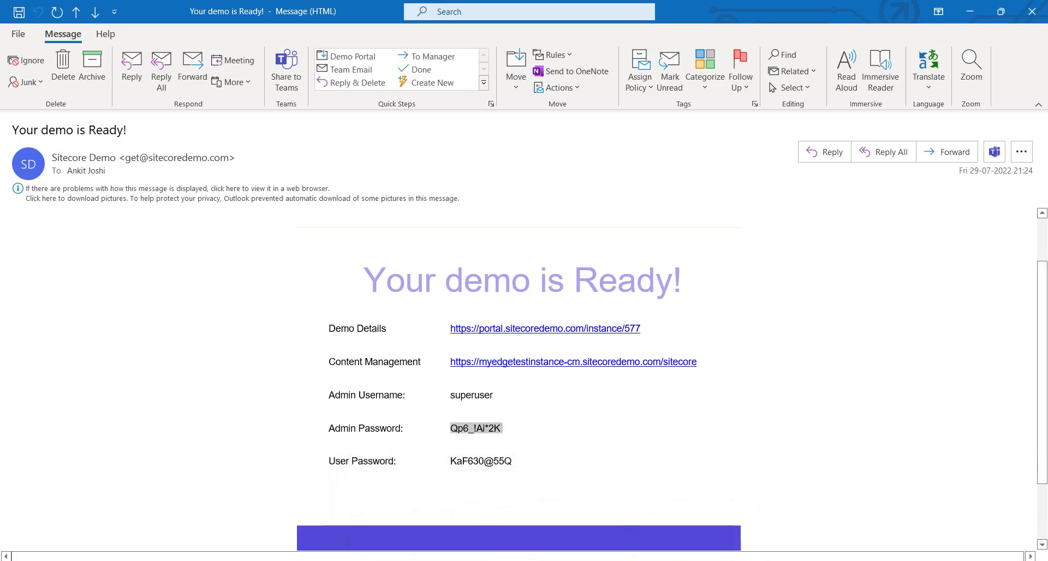
key(alt+Tab)
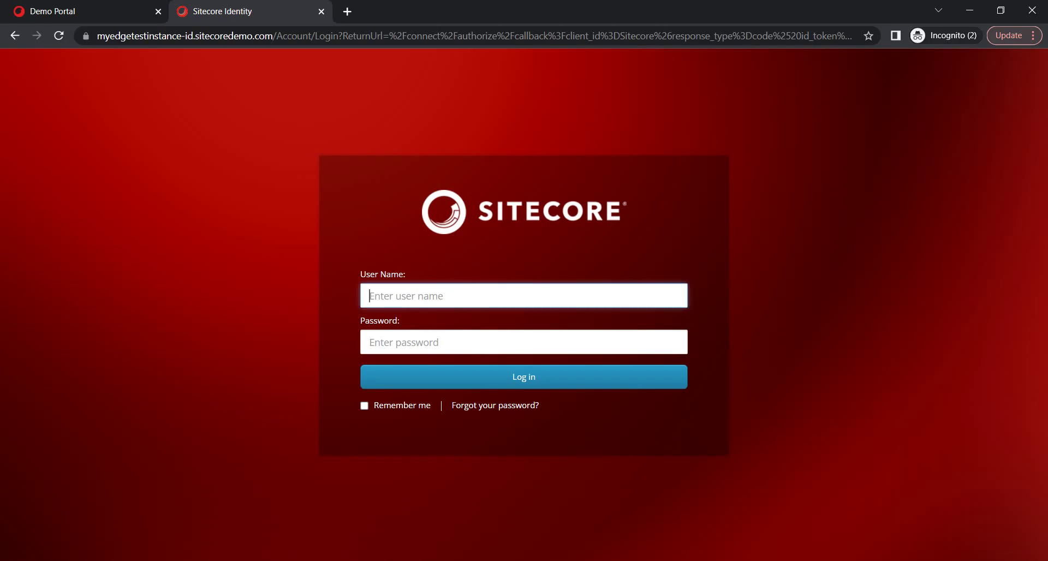
text(superuser)
key(Tab)
key(ctrl+v)
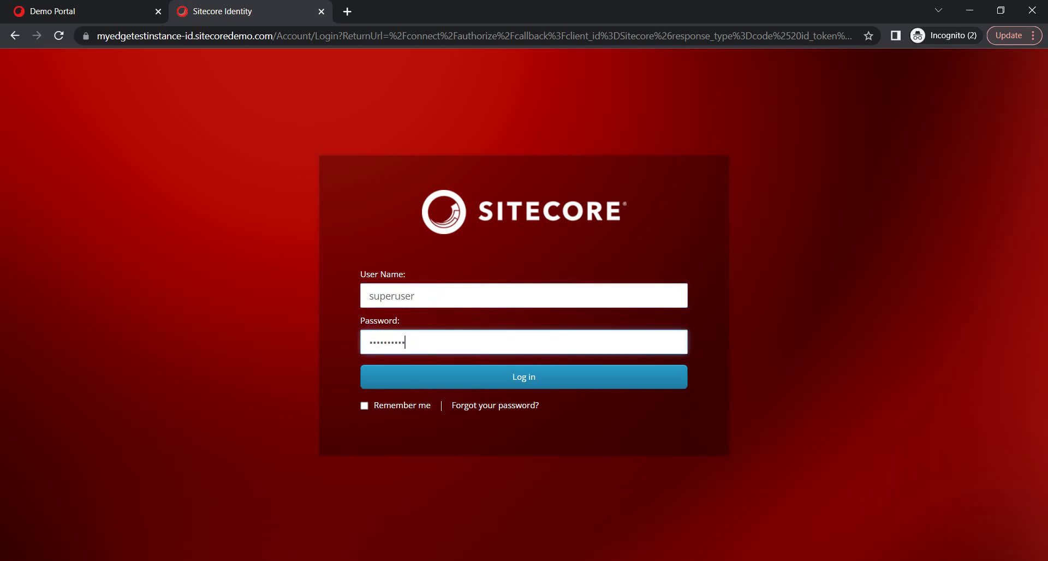
key(Return)
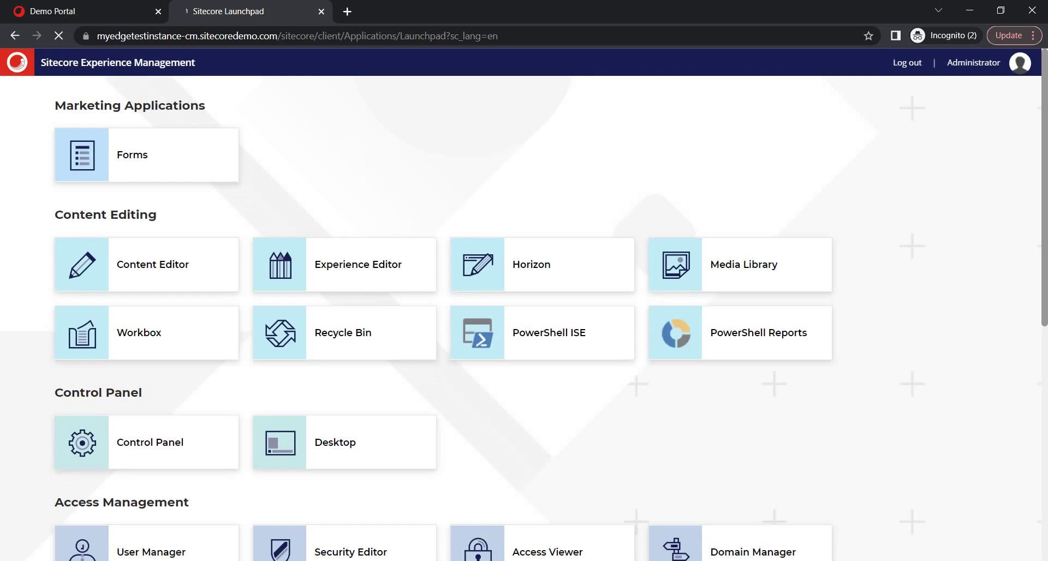
click(152, 264)
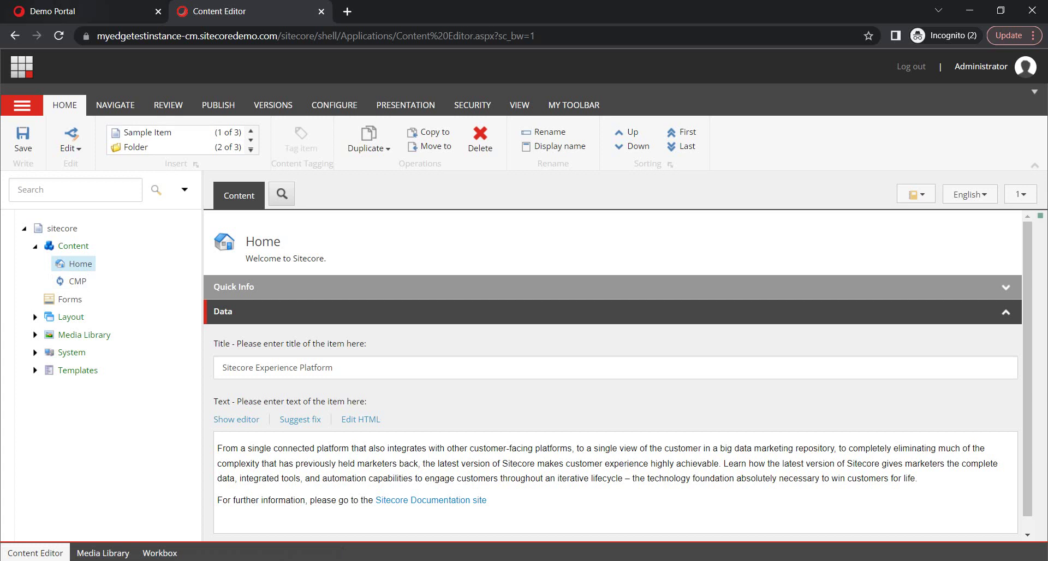
click(75, 11)
scroll(524, 321, down, 6)
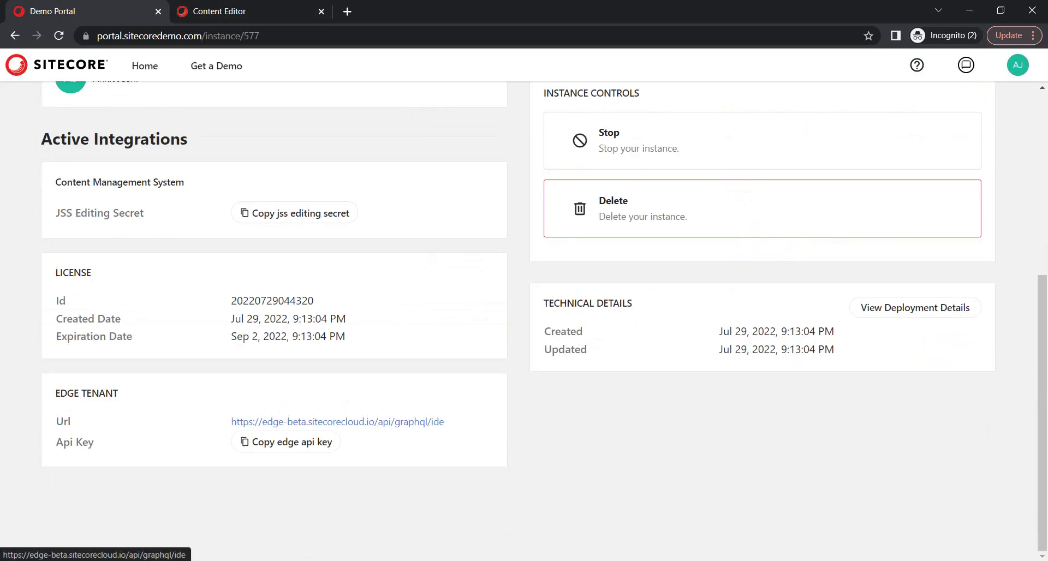
ctrl+click(337, 422)
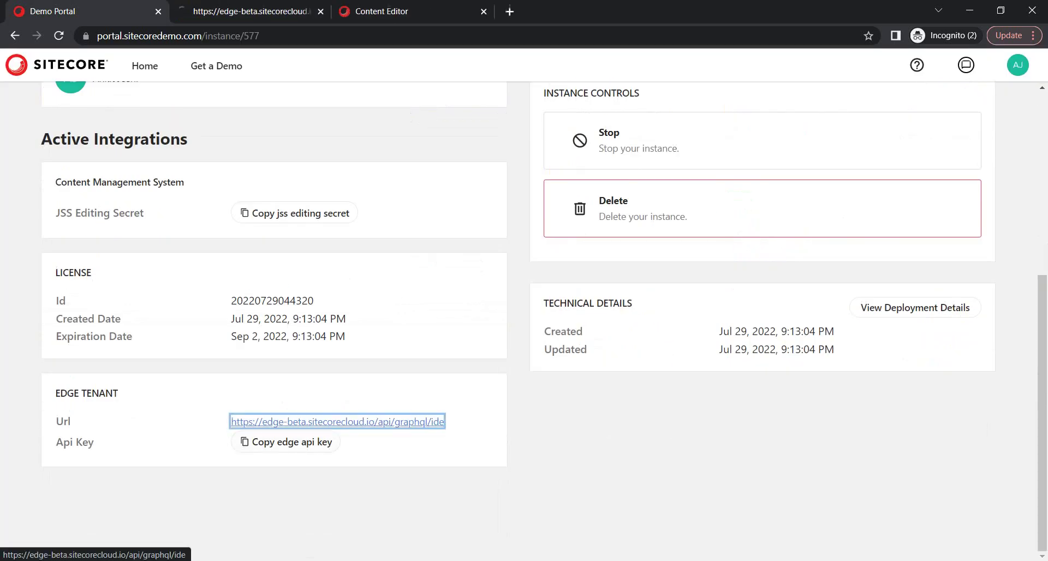
key(ctrl+Tab)
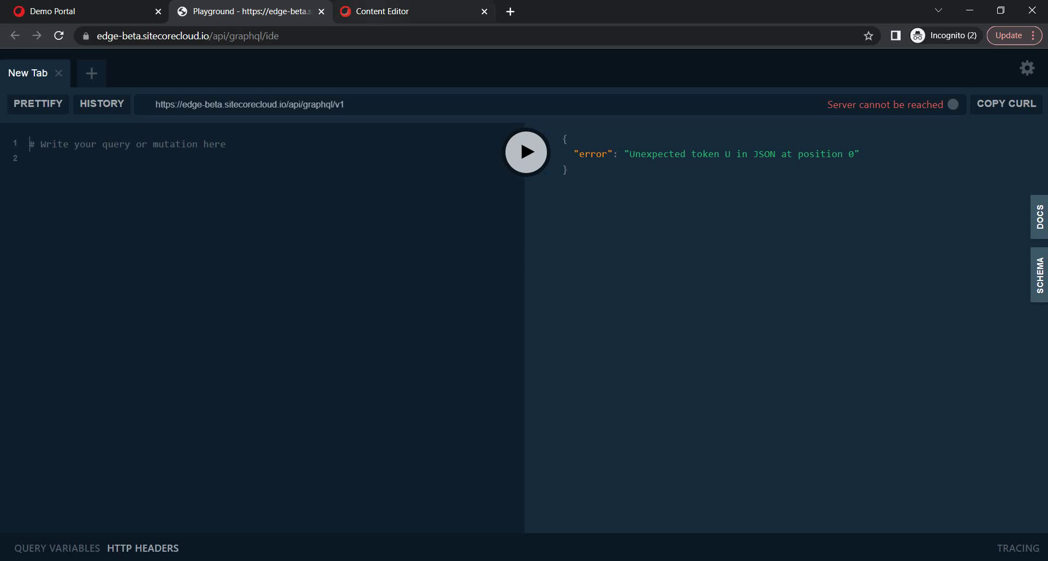
- Return to the Demo Portal tab and open the home page that lists the demo instances
key(ctrl+Tab)
key(ctrl+shift+Tab)
key(ctrl+Tab)
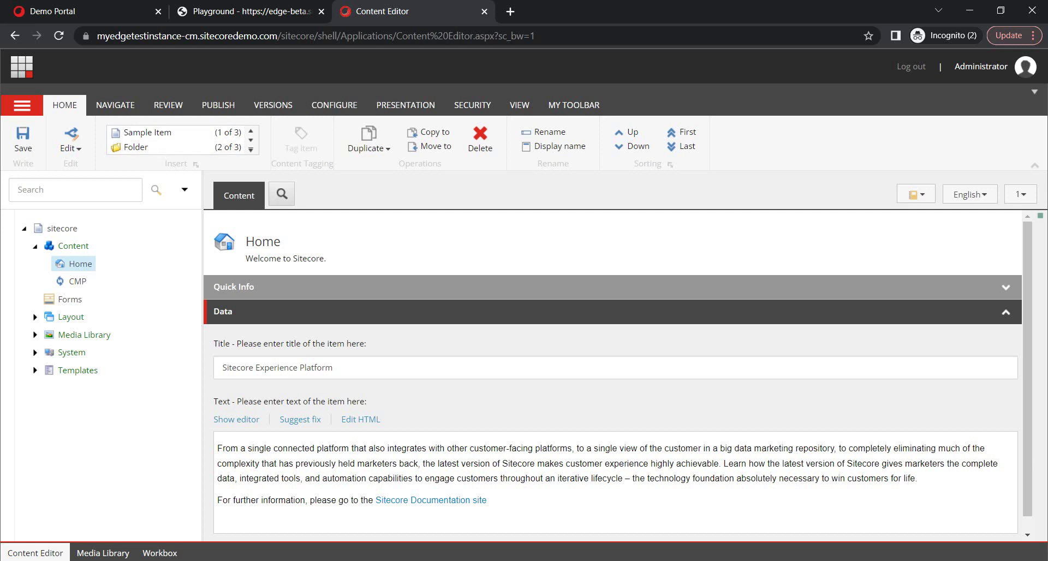
key(ctrl+Tab)
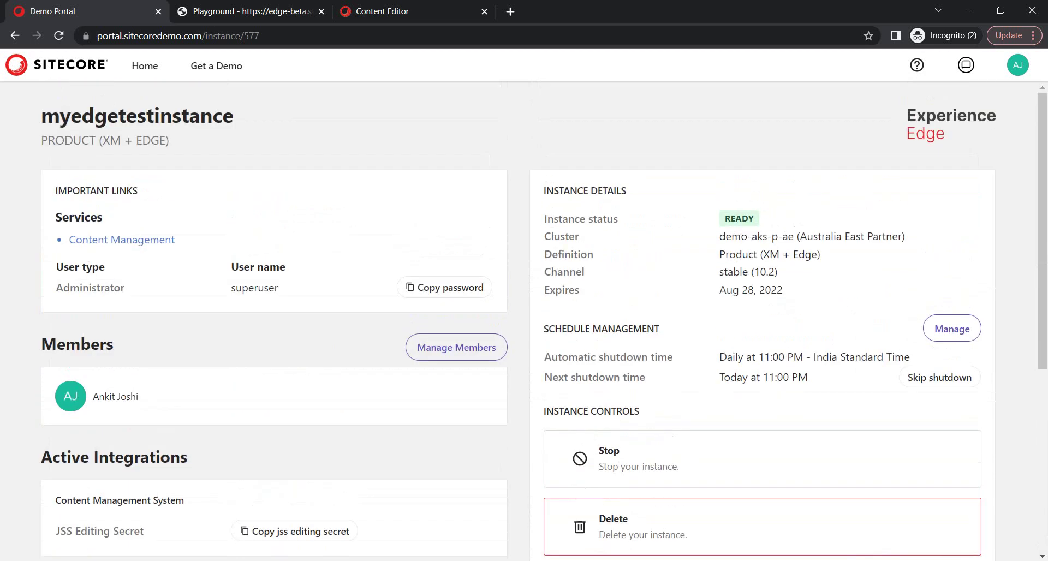
click(145, 66)
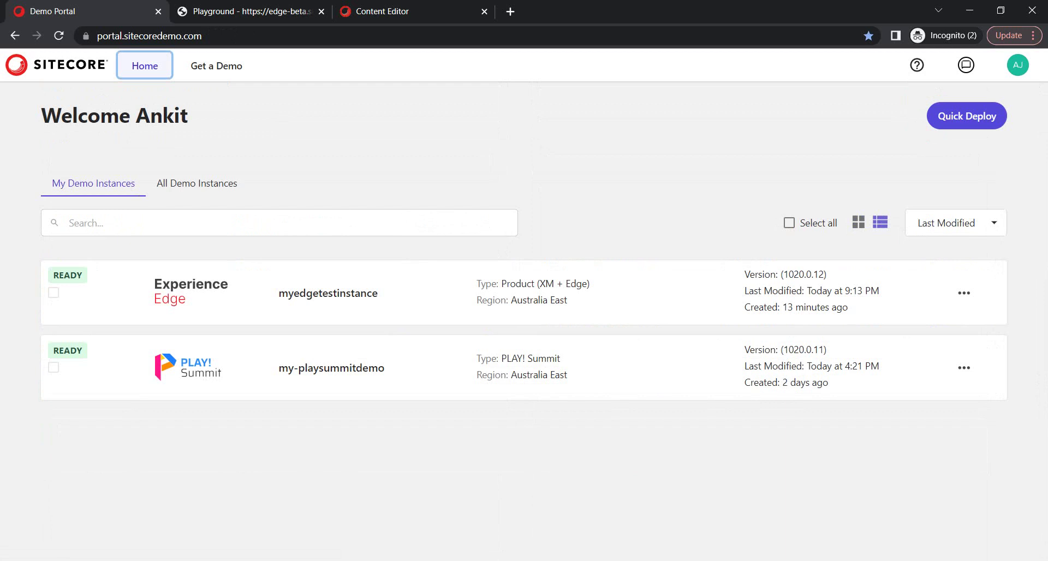
- Try to request another demo from the portal's home page
key(Tab)
key(Return)
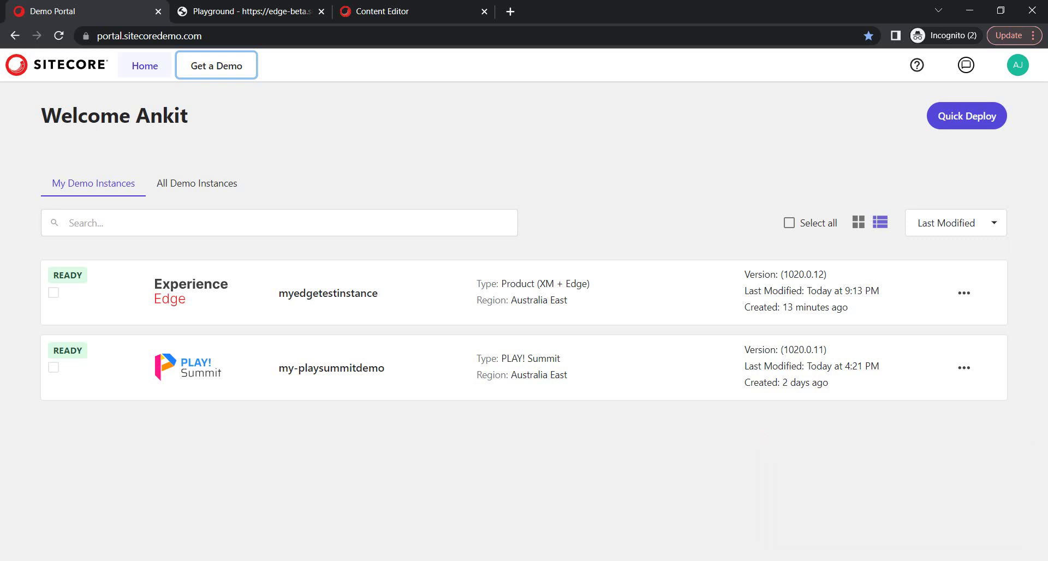
key(Return)
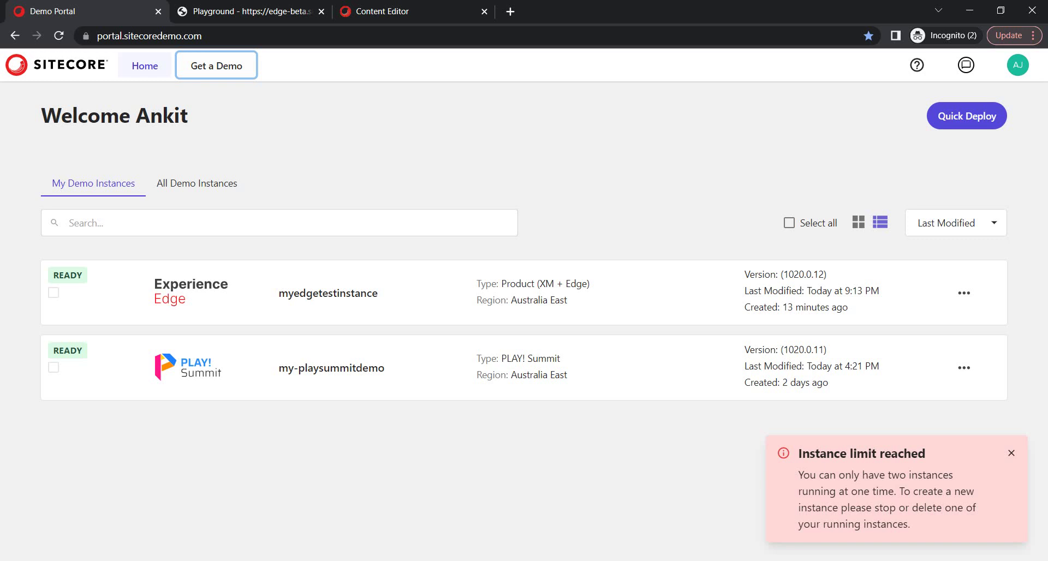
- Select the myedgetestinstance entry in the demo instances list and stop that instance
click(53, 292)
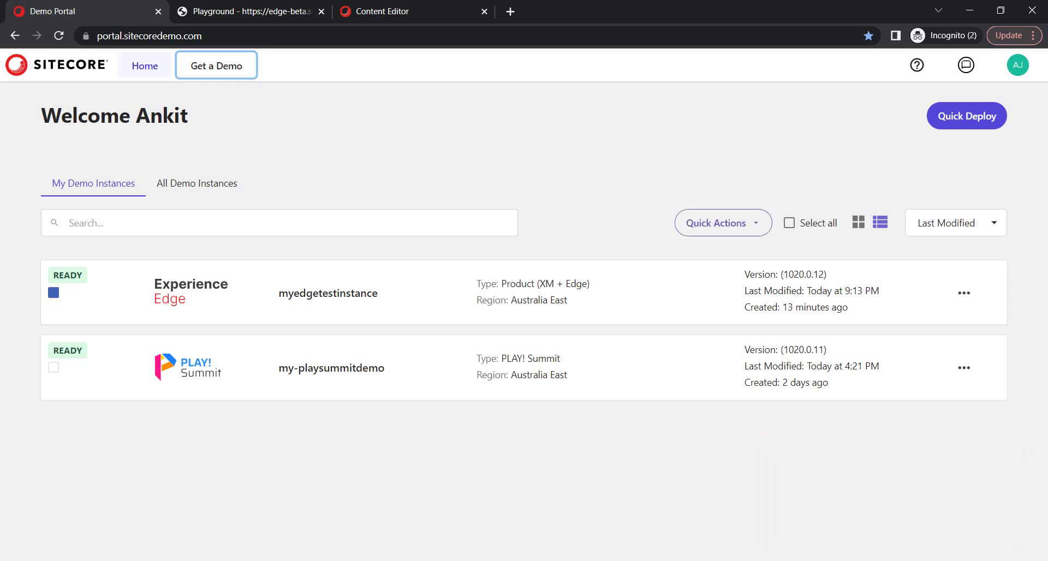
click(964, 293)
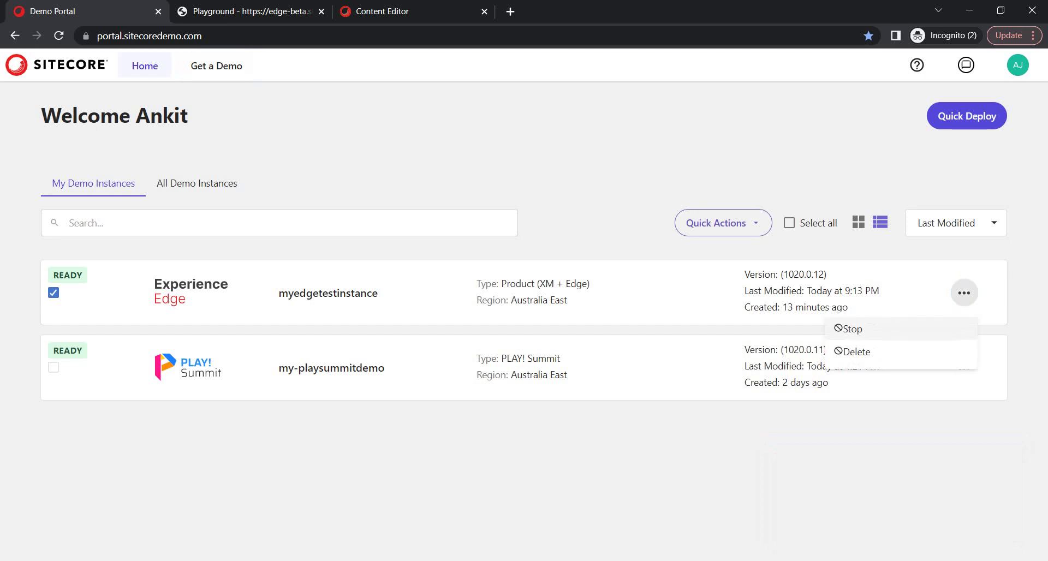
click(853, 329)
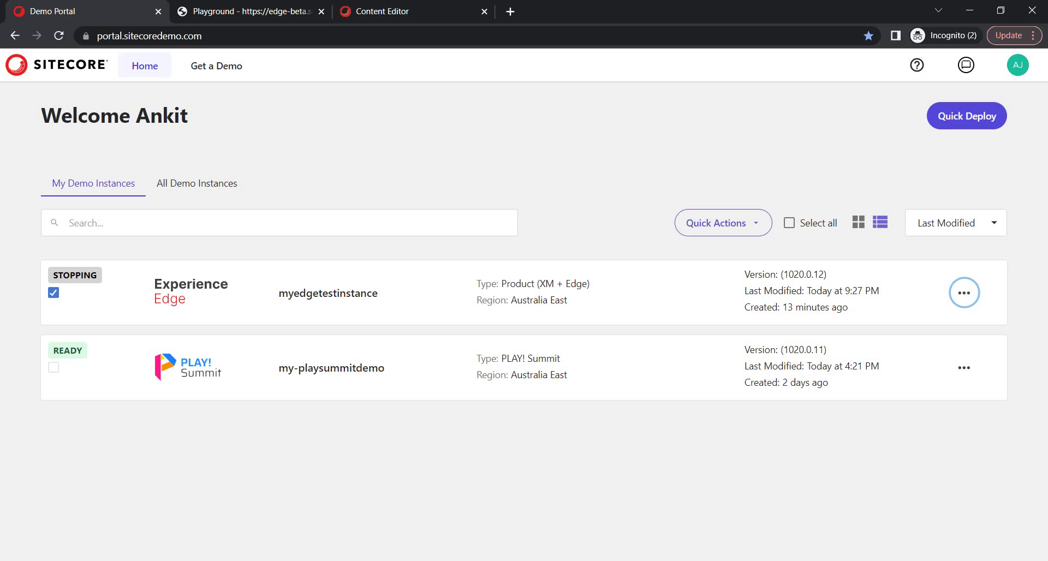
- Start a new demo from the PLAY! Summit template and name the instance mysummitdemo
click(216, 66)
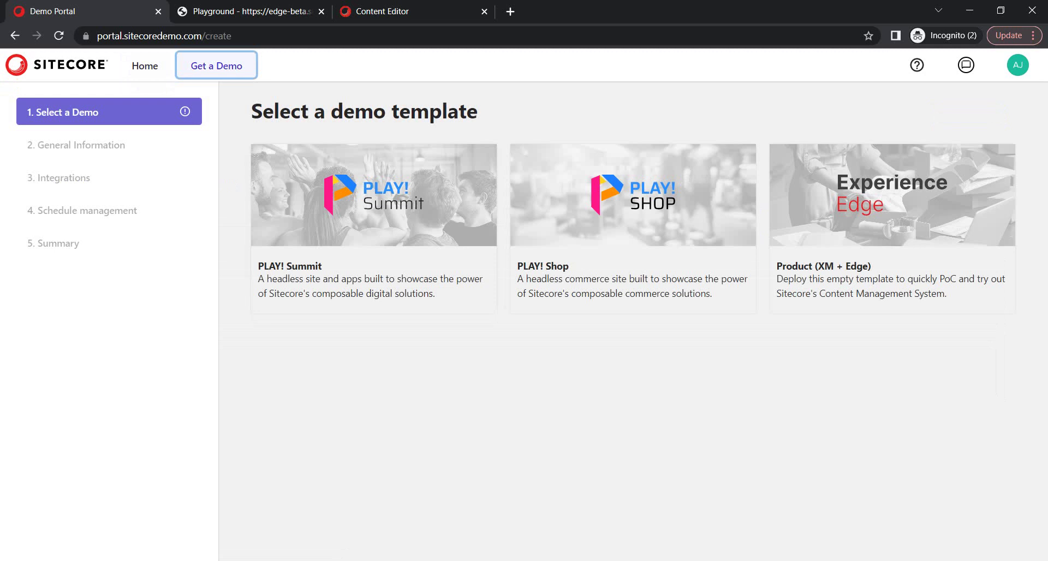
click(374, 229)
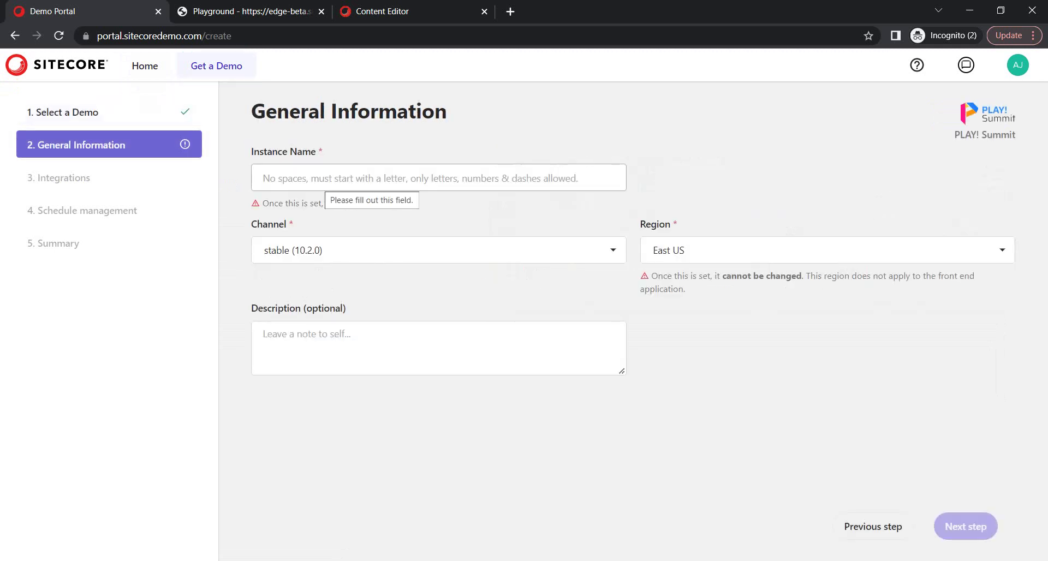
click(327, 180)
text(m)
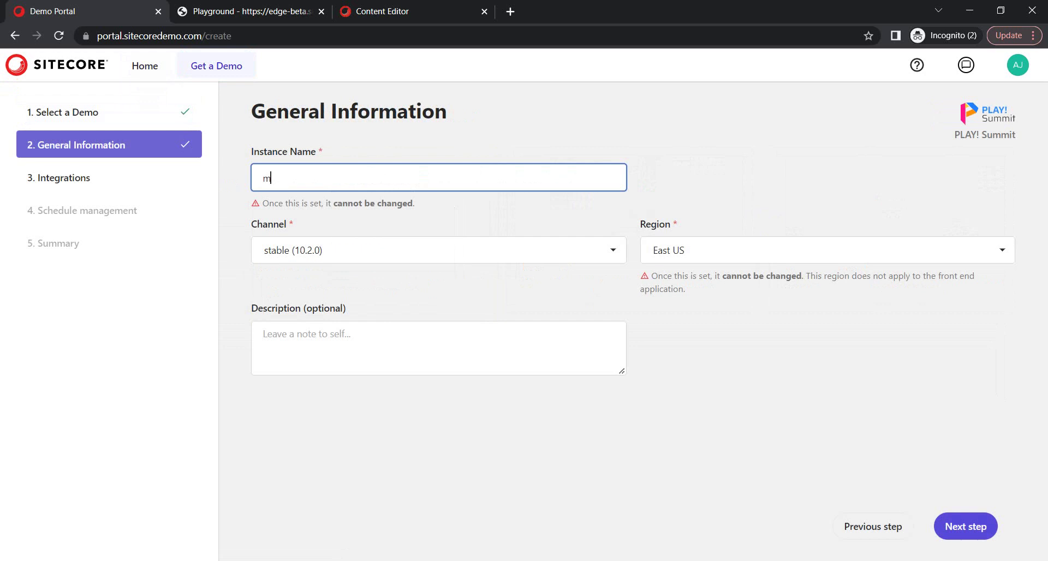
text(ysummitdemo)
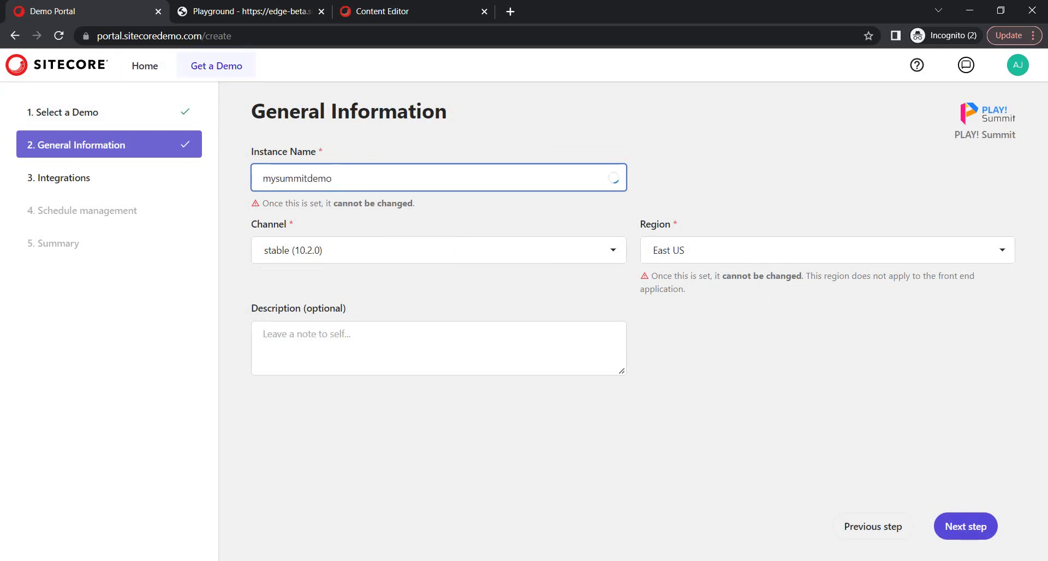
key(Tab)
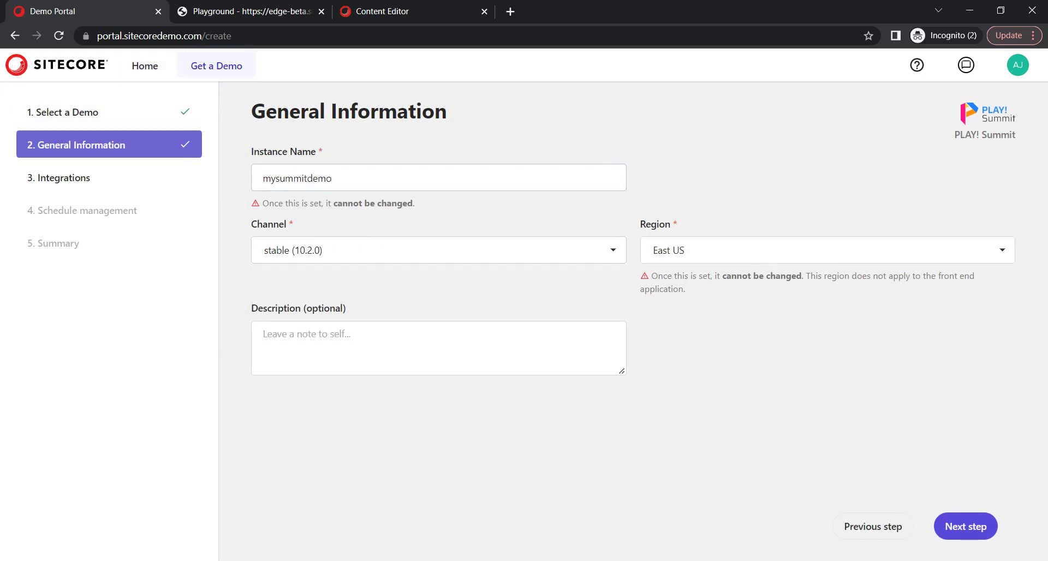
- Set the region to Australia East and advance past the default integrations to Schedule management
click(828, 251)
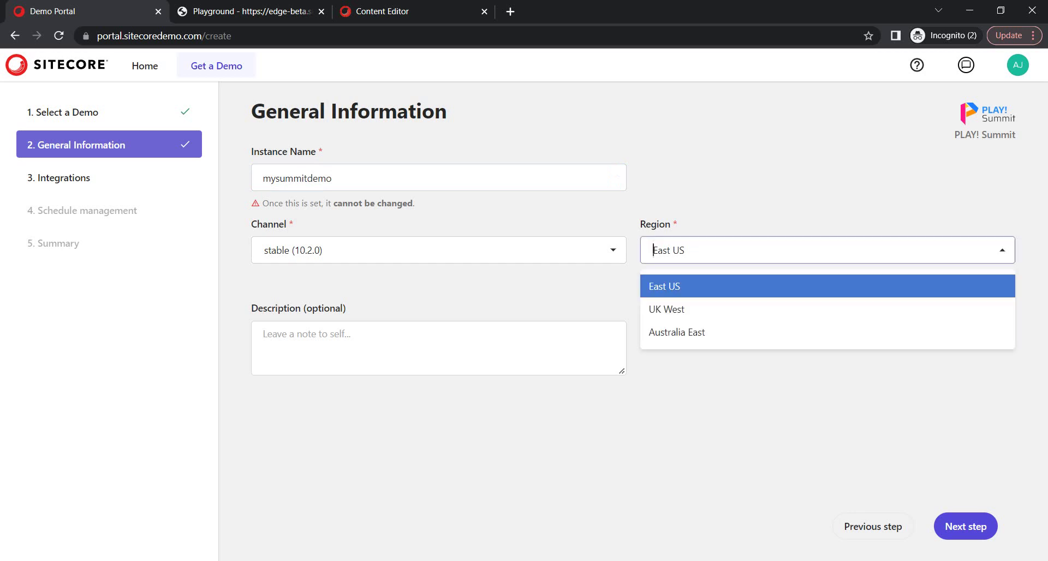
click(792, 332)
click(965, 527)
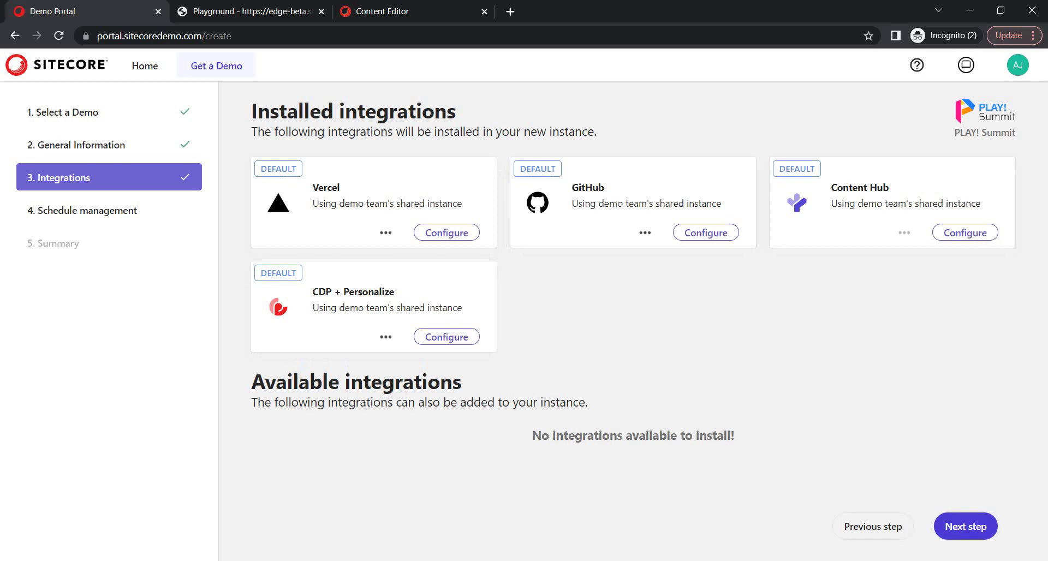
click(966, 526)
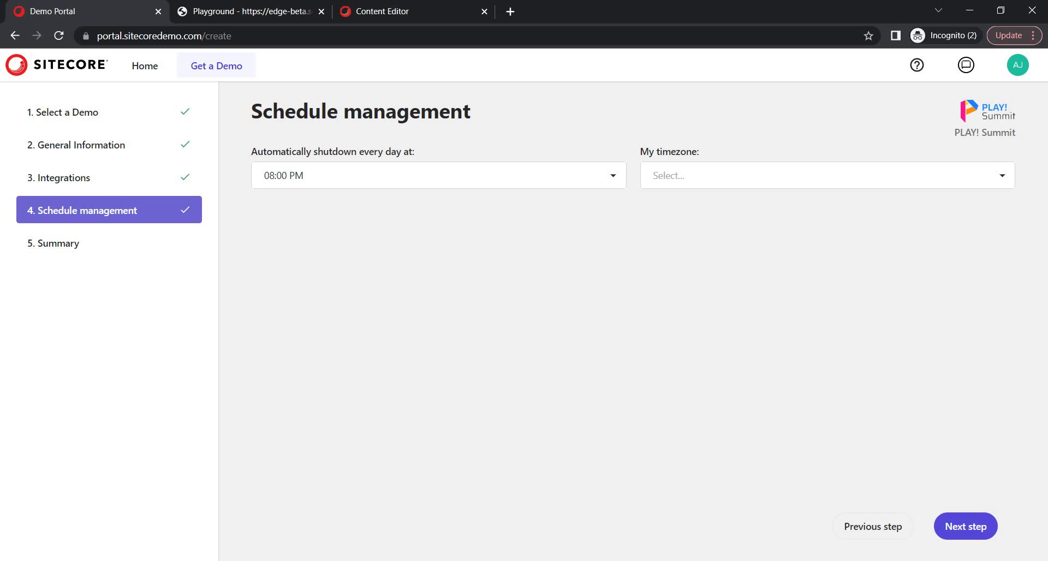
- Copy the Website hyperlink from the my-playsummitdemo "Your demo is Ready!" email in Outlook and open it in a new browser tab
mouse_move(556, 560)
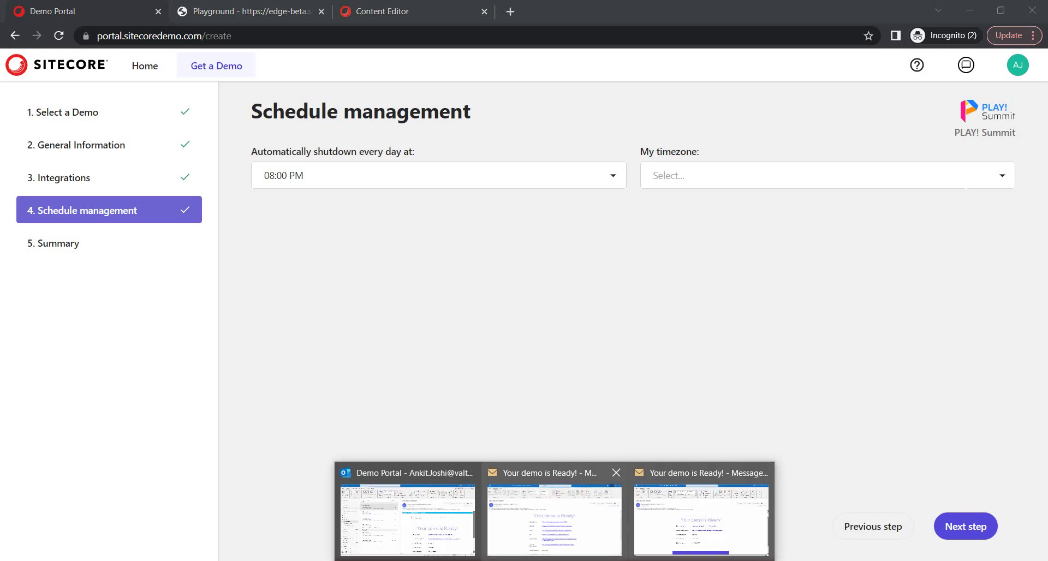
click(702, 516)
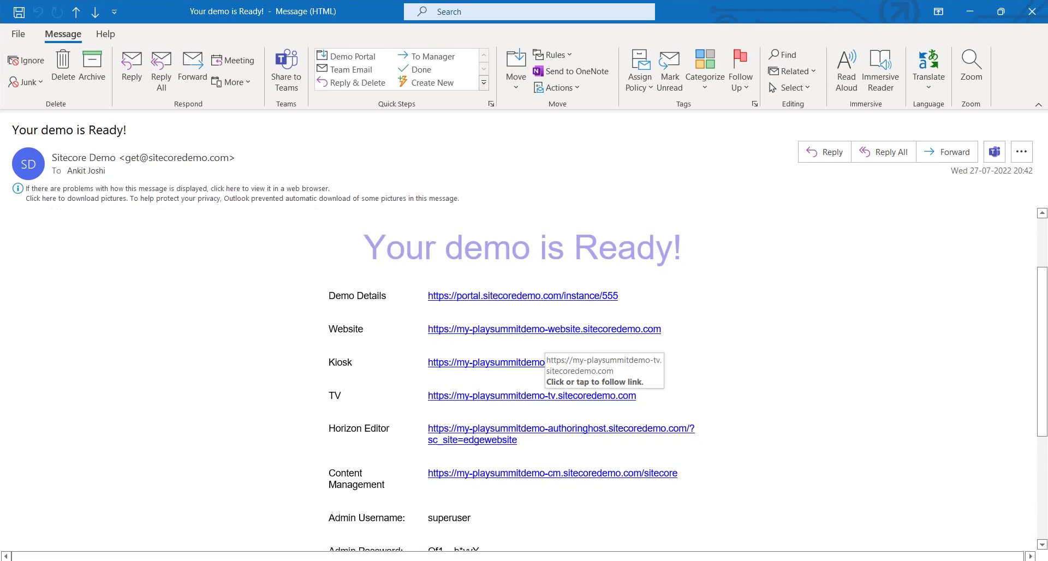
right_click(498, 330)
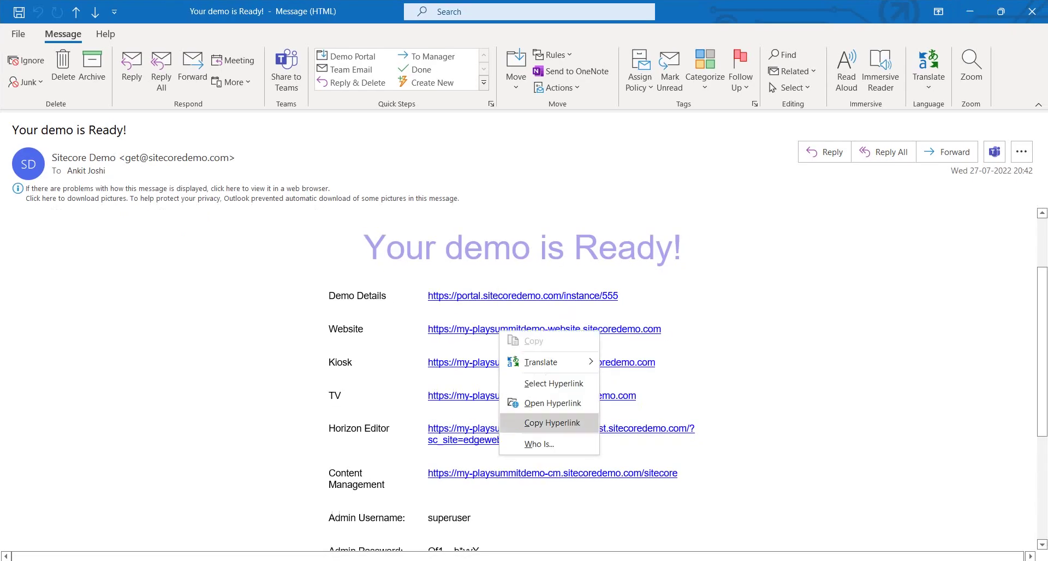
click(540, 424)
key(alt+Tab)
key(ctrl+t)
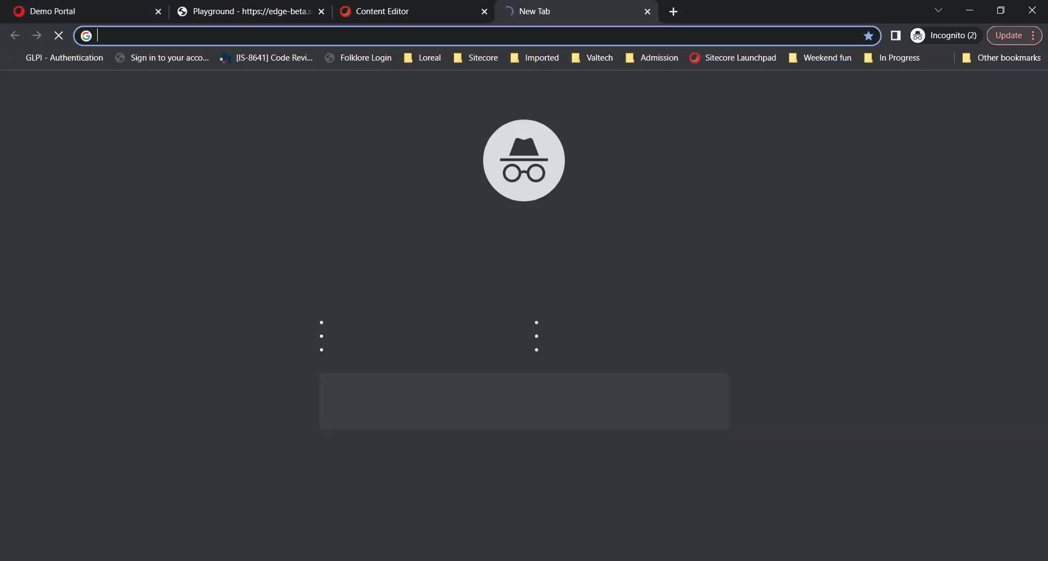
key(ctrl+v)
key(Return)
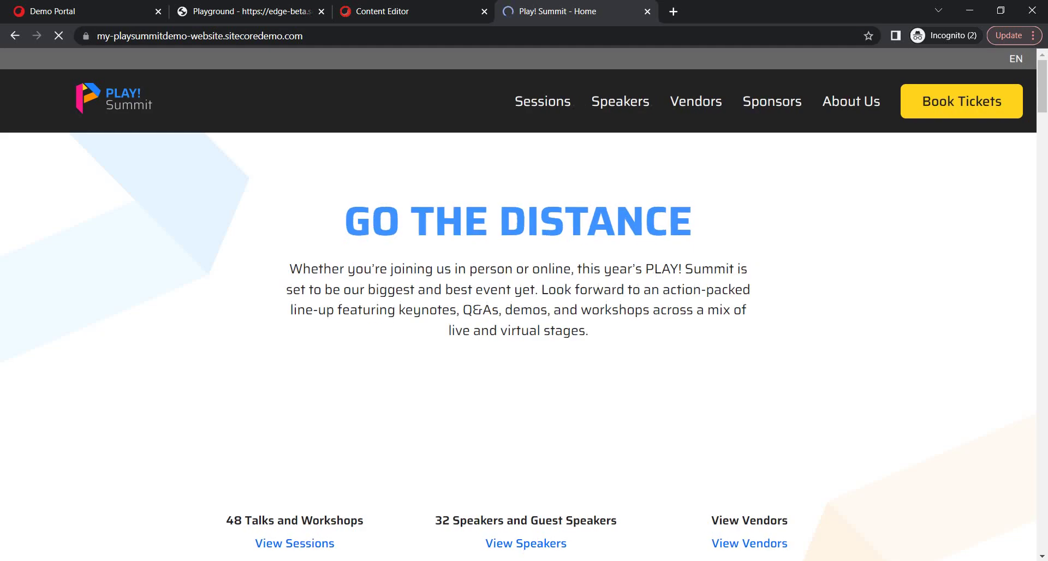
key(alt+Tab)
right_click(458, 363)
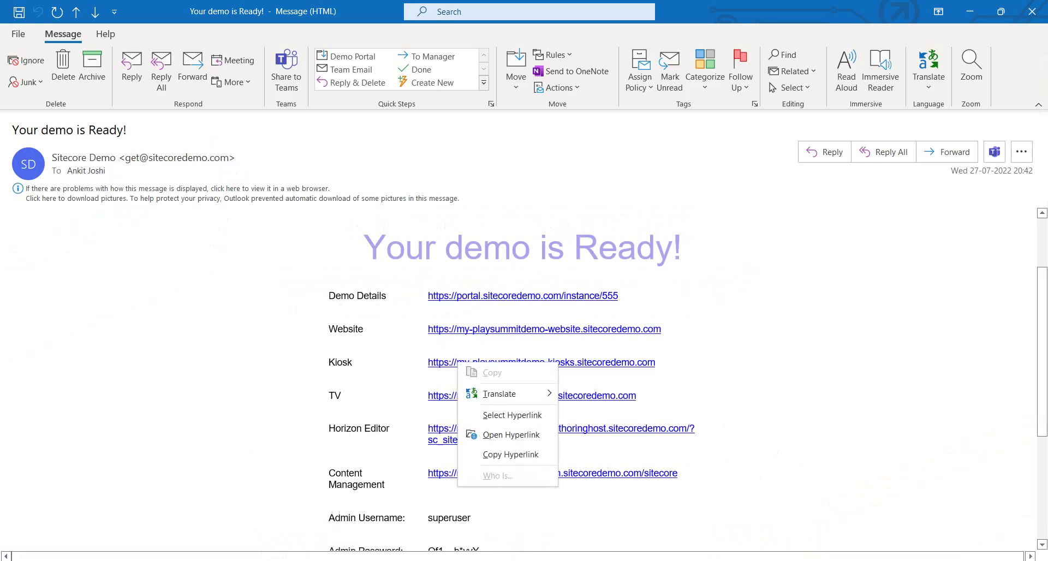
click(507, 456)
key(alt+Tab)
key(ctrl+t)
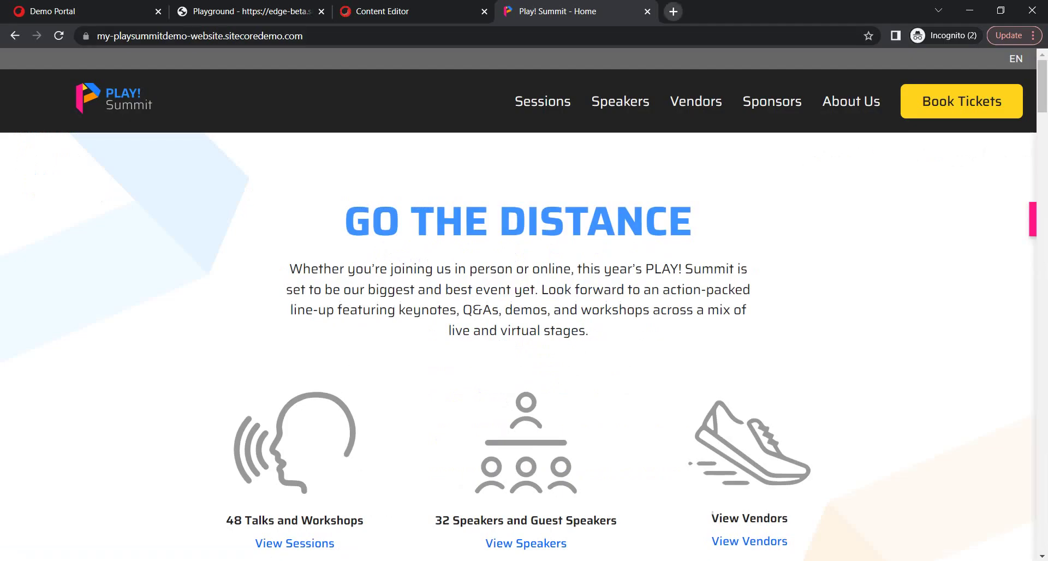
key(ctrl+v)
key(Return)
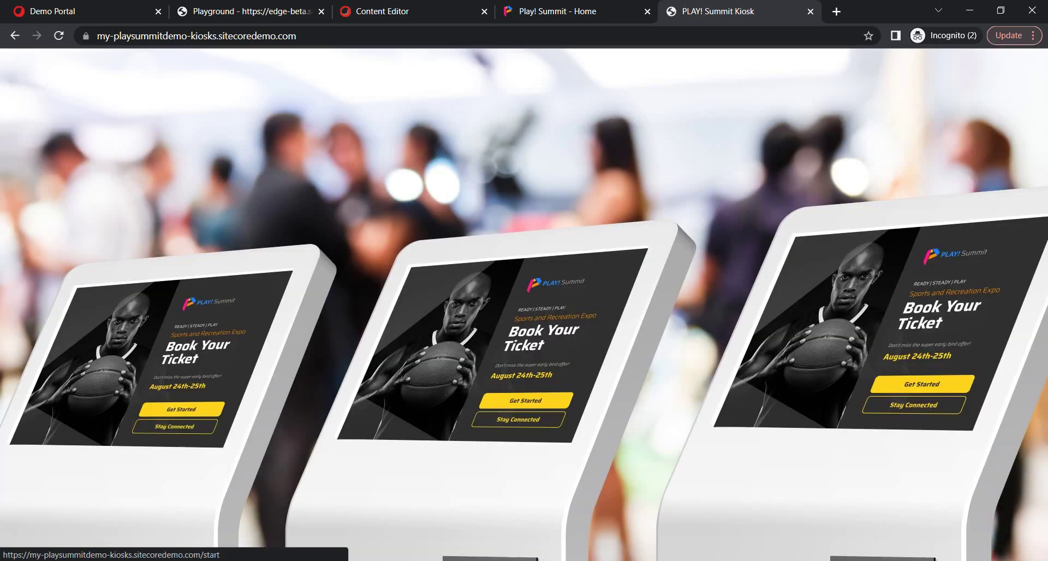
- Copy the TV hyperlink from the "Your demo is Ready!" email in Outlook and open it in a new browser tab
key(alt+Tab)
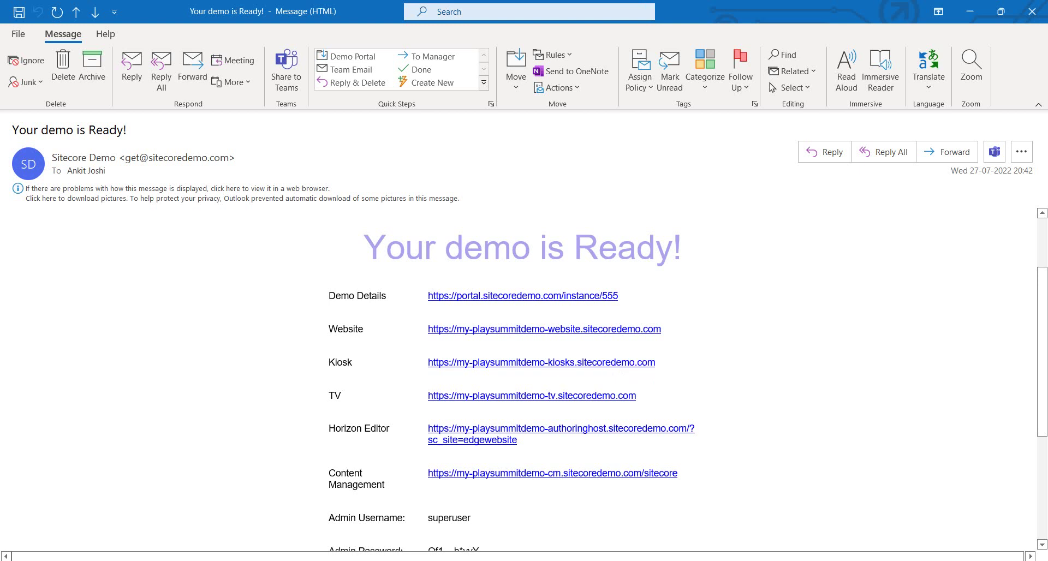
right_click(477, 395)
click(521, 487)
key(alt+Tab)
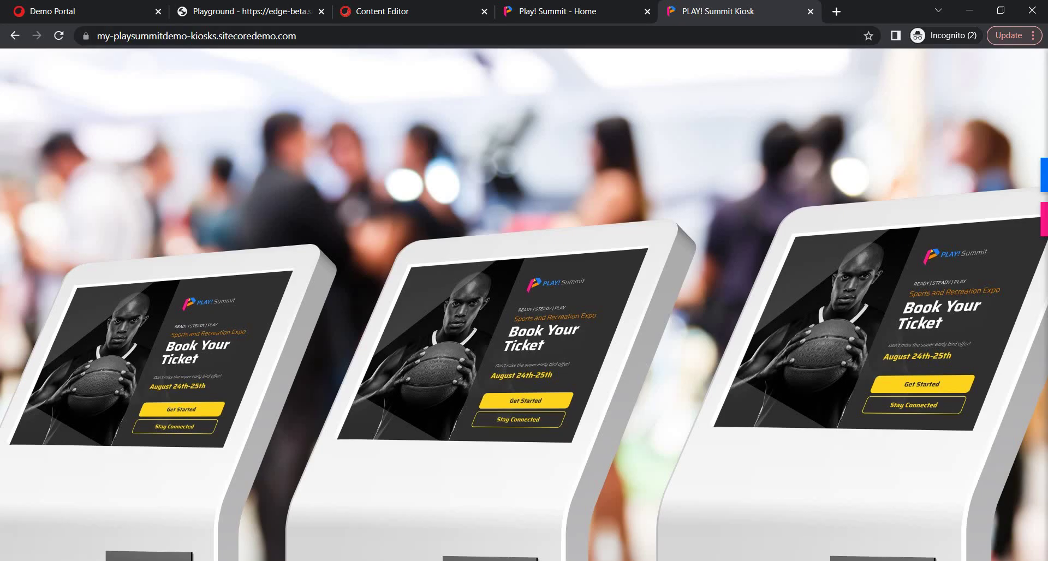
click(836, 11)
key(ctrl+v)
key(Return)
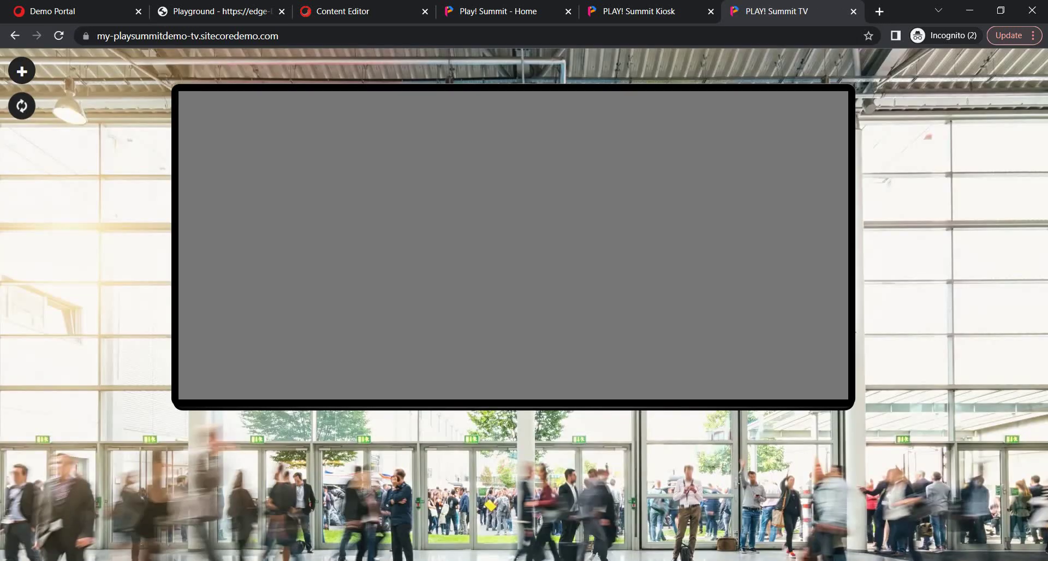
- In the PLAY! Summit kiosk site, explore the event, view the 09:00 AM Opening Keynote session and proceed to its ticket booking
click(644, 11)
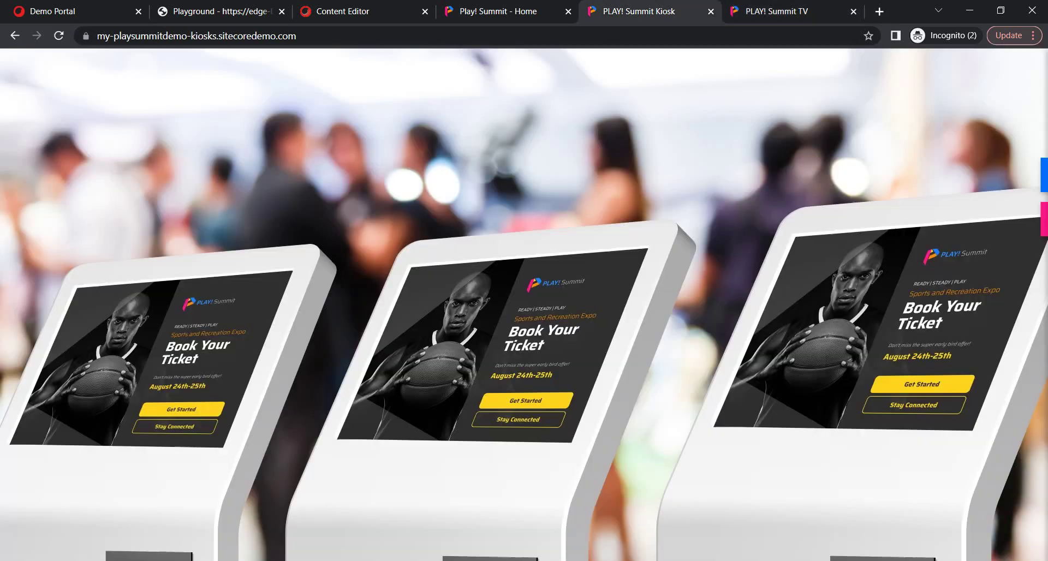
click(526, 400)
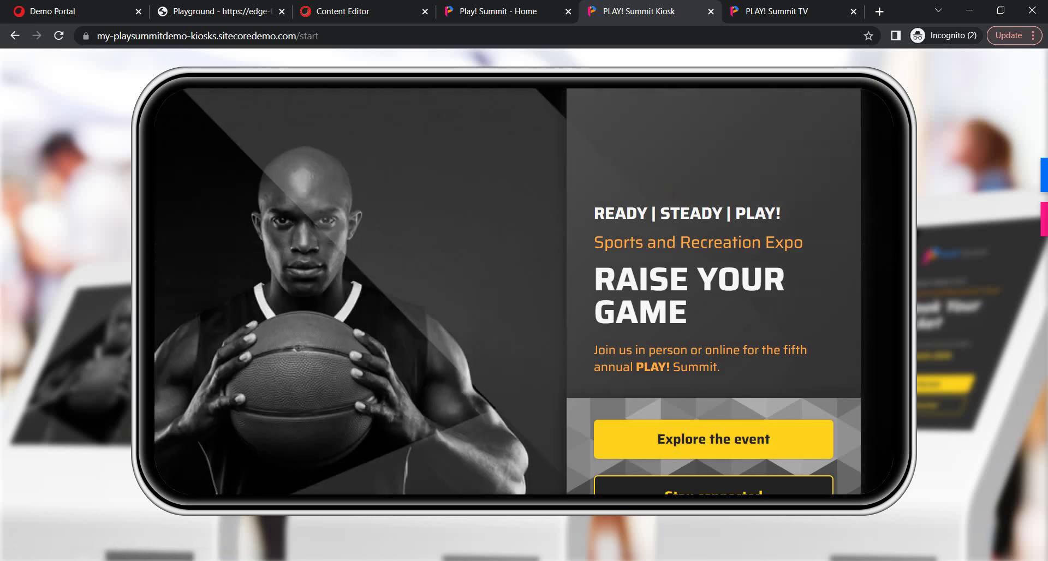
click(713, 439)
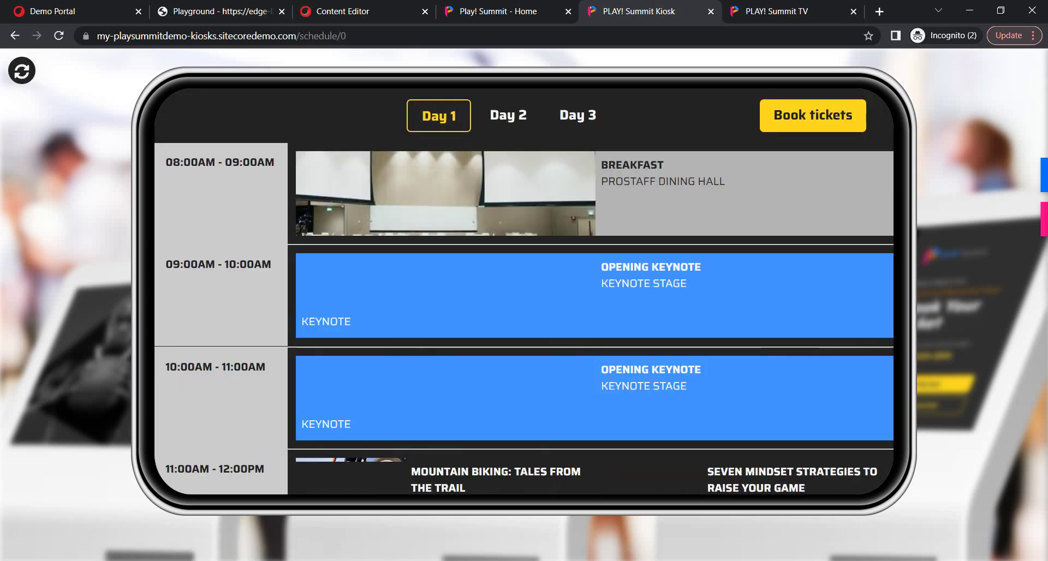
click(644, 292)
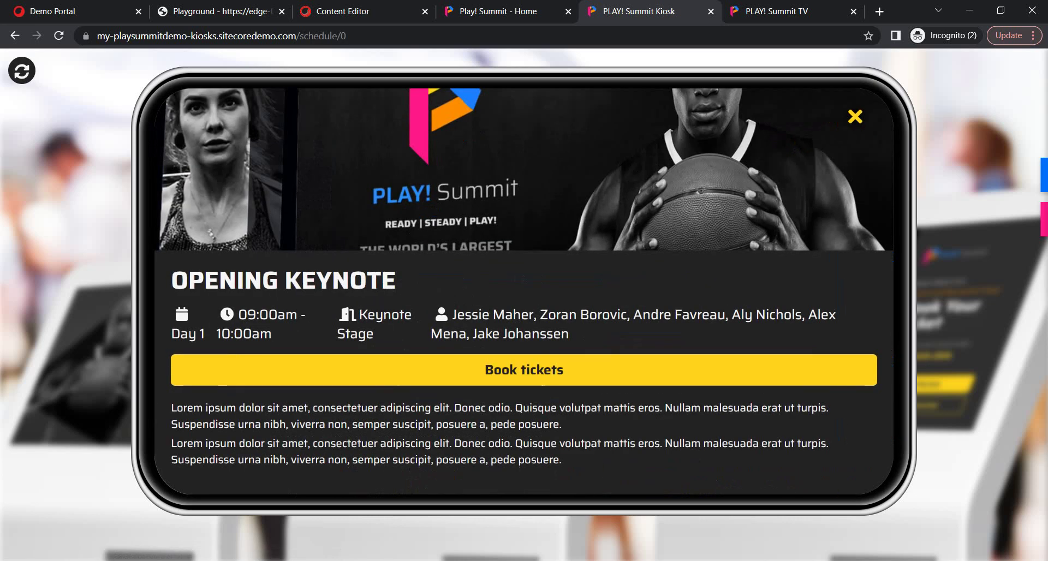
click(524, 369)
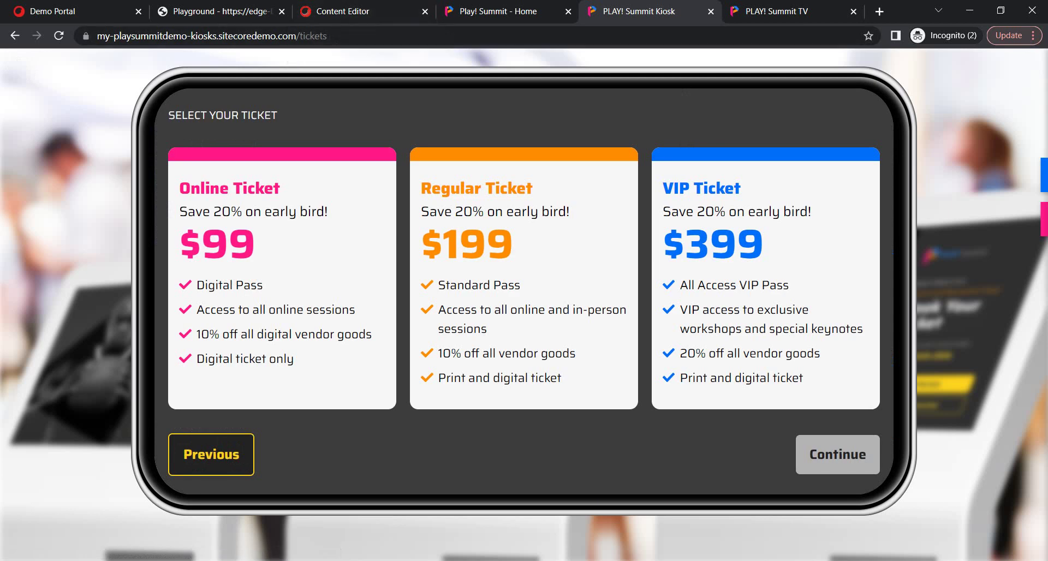
- Review the remaining links and login details in the Outlook demo email and minimize the message
key(alt+Tab)
scroll(524, 383, down, 1)
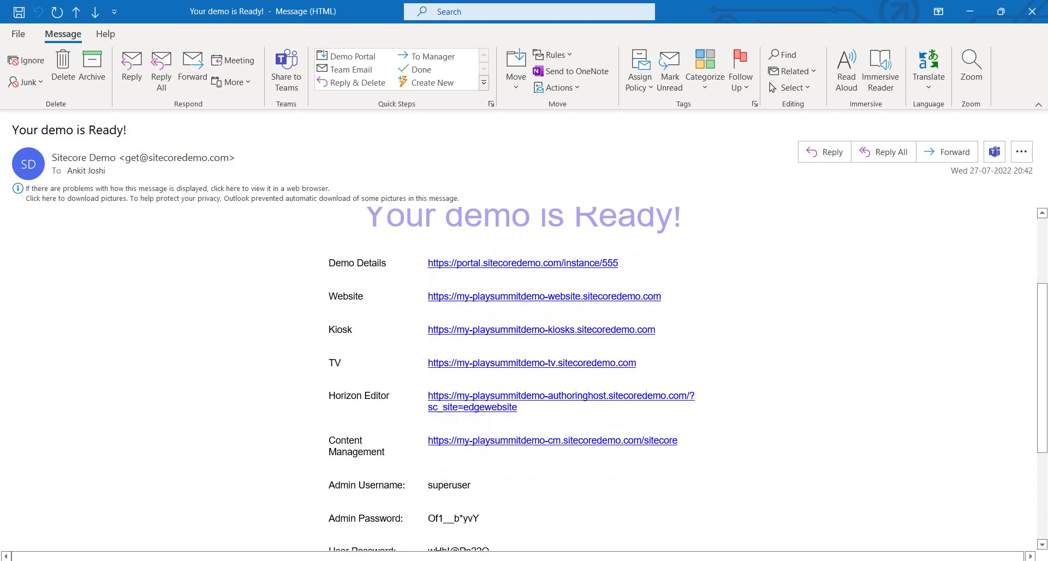
scroll(524, 382, up, 1)
click(970, 11)
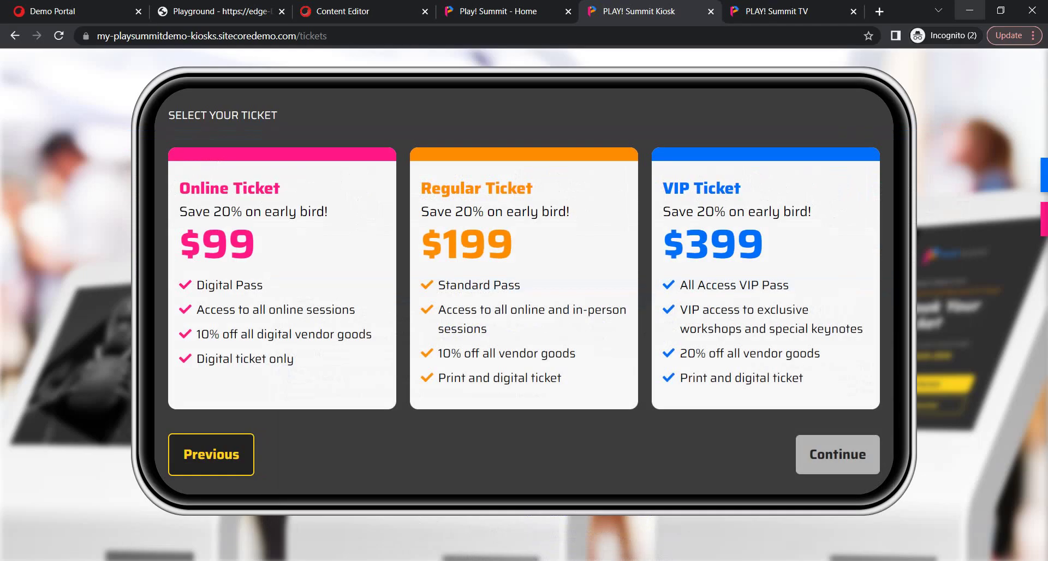
- Return to the Demo Portal home page and start a quick deploy from the PLAY! Shop template
click(60, 11)
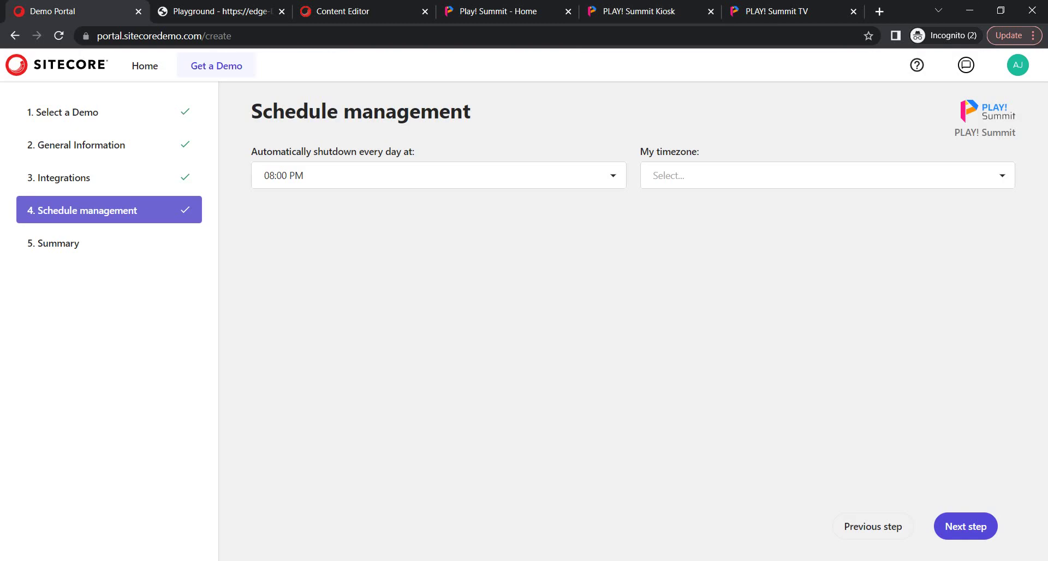
click(145, 65)
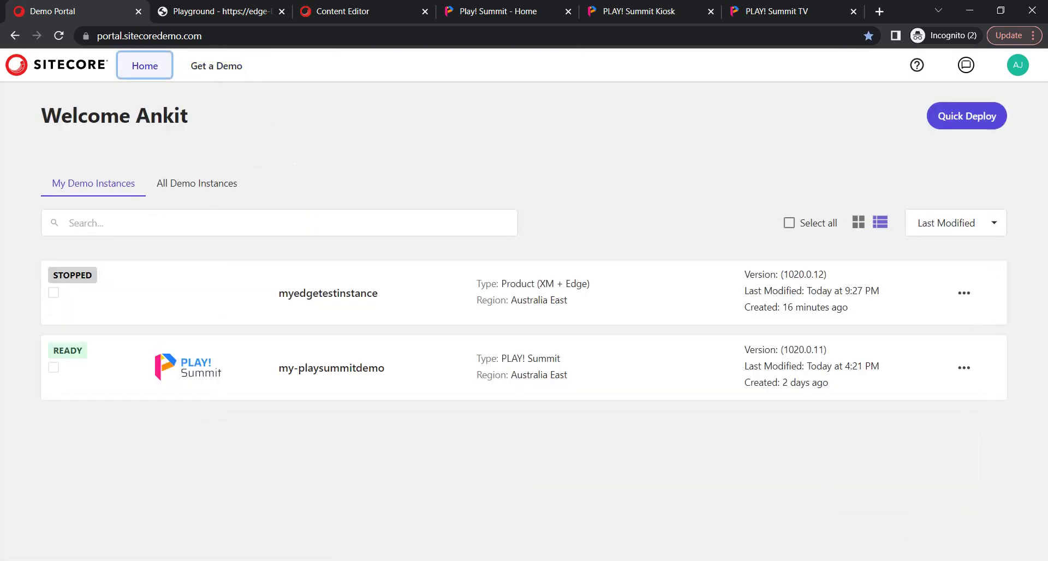
click(966, 116)
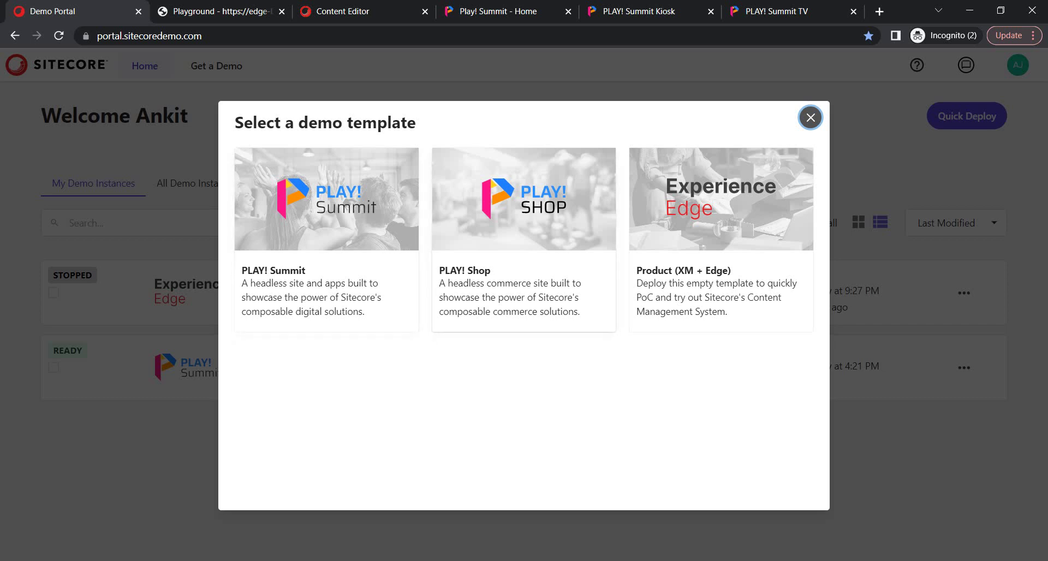
click(524, 245)
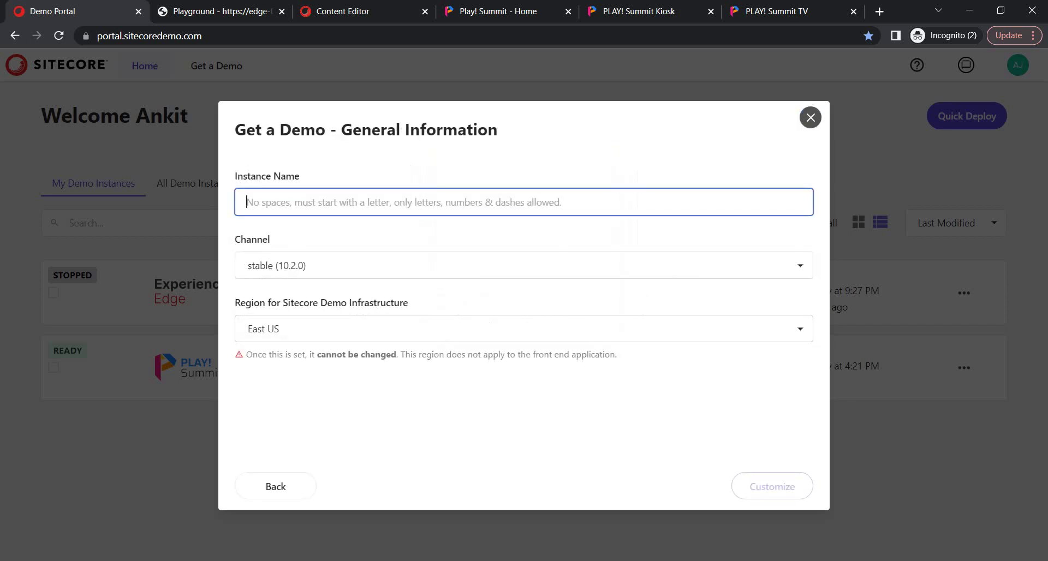
- Name the instance mycommercesummit, set the region to Australia East and continue to the customization wizard
text(my)
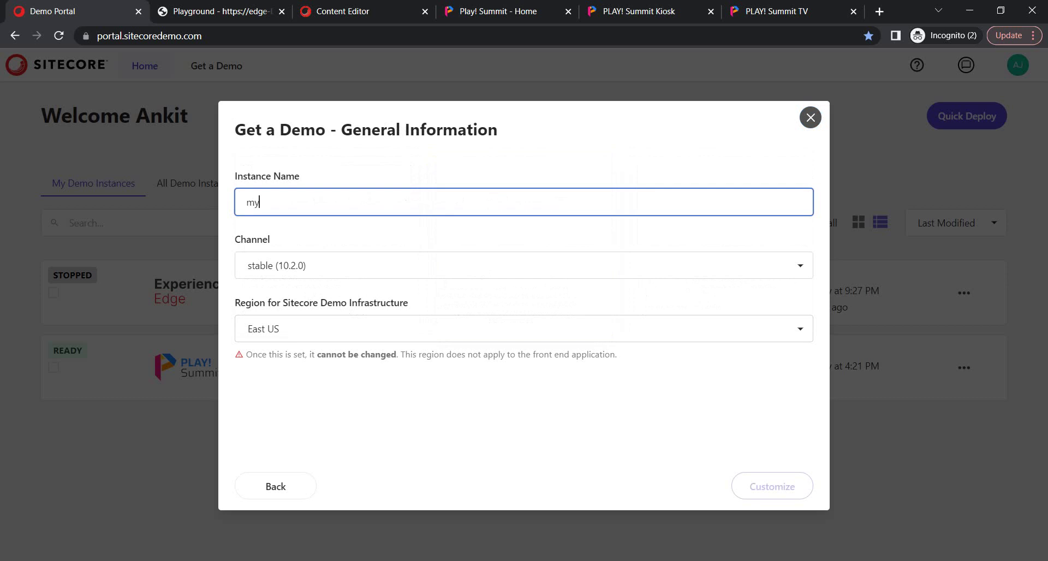
text(commercesummit)
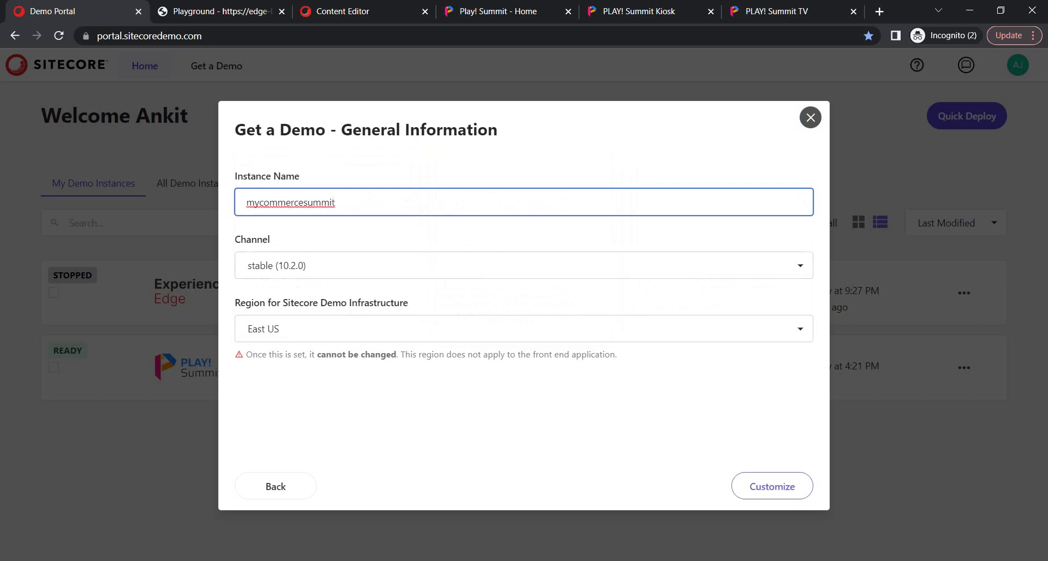
click(524, 329)
click(525, 411)
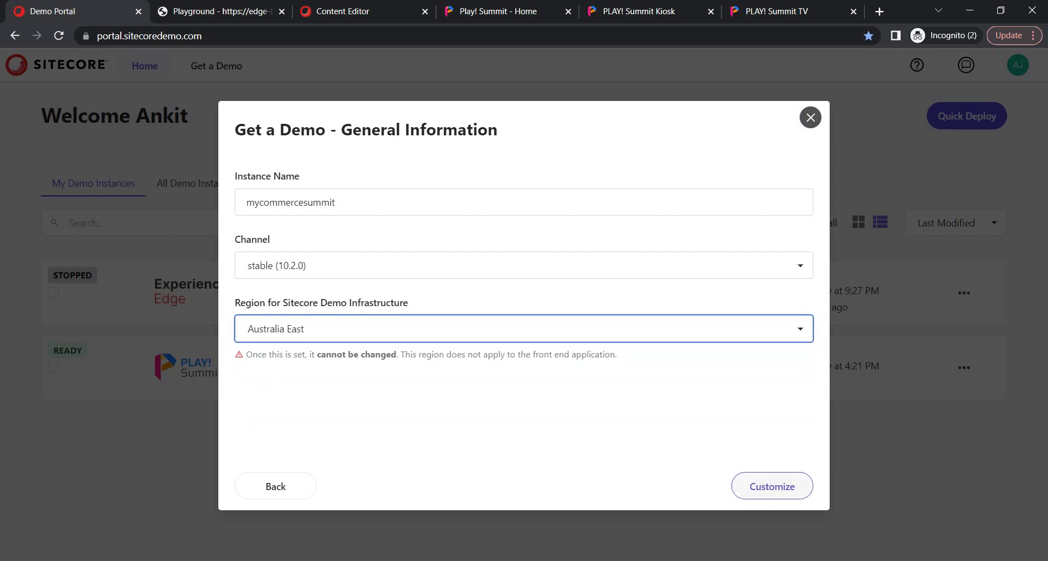
click(772, 486)
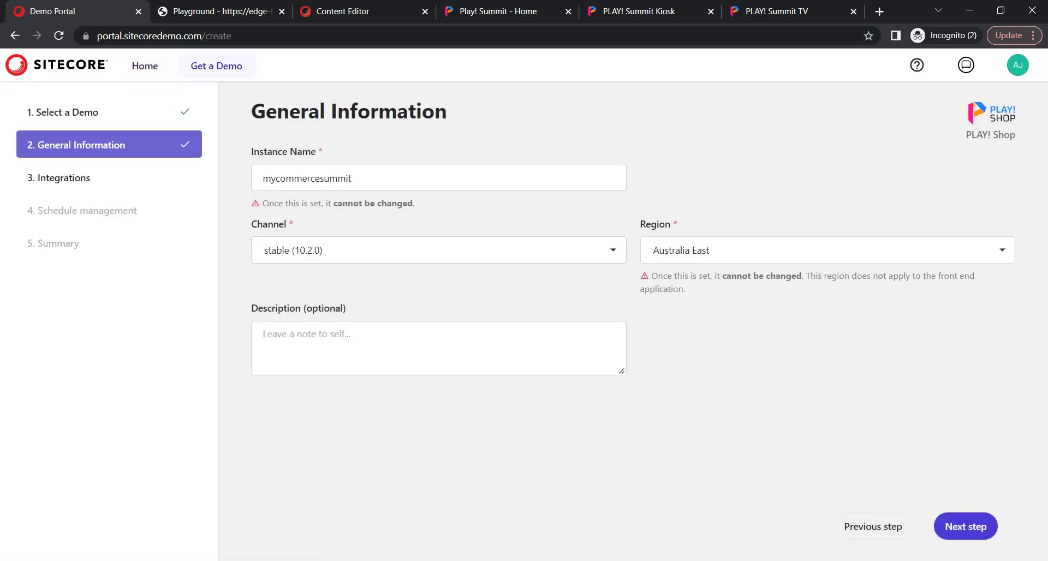
- Advance to Integrations, view the OrderCloud credential settings and close them without entering anything
click(966, 526)
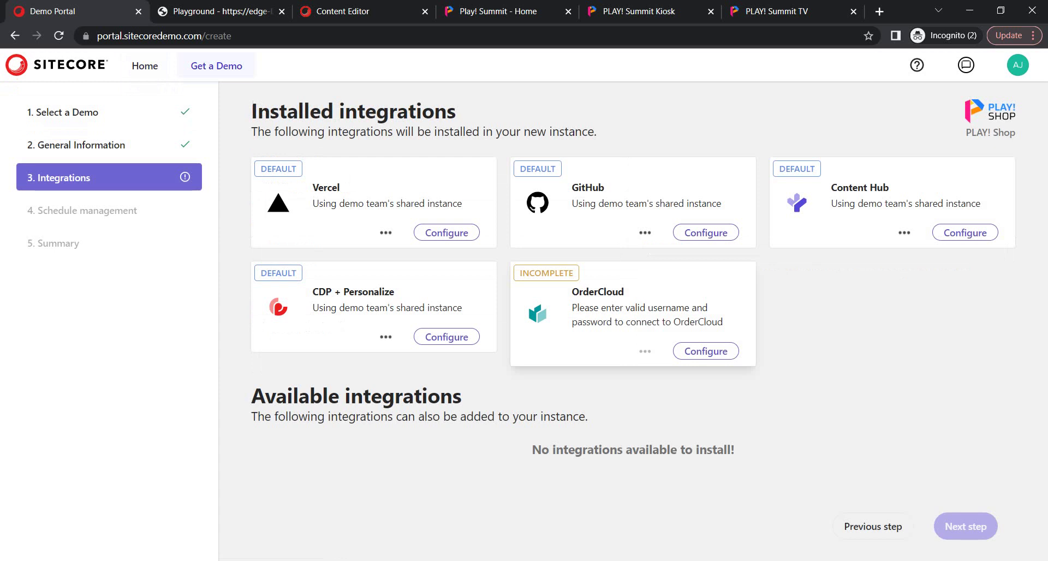
click(706, 351)
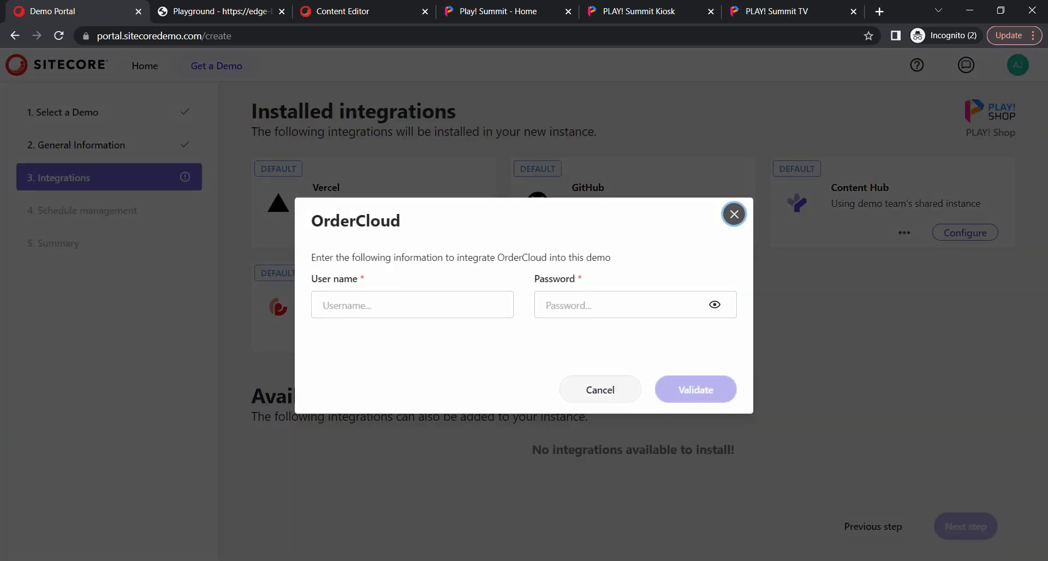
key(Escape)
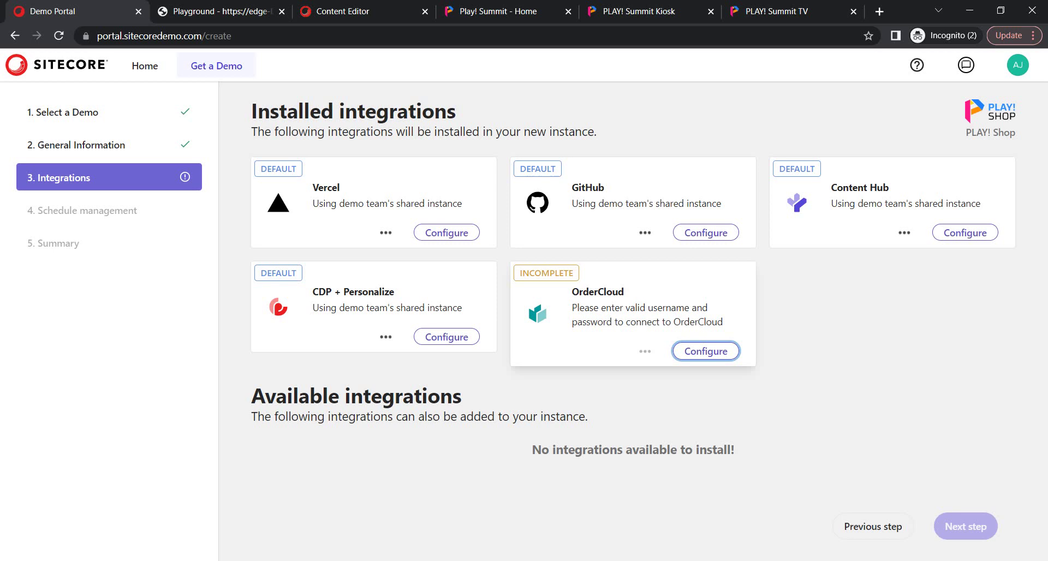